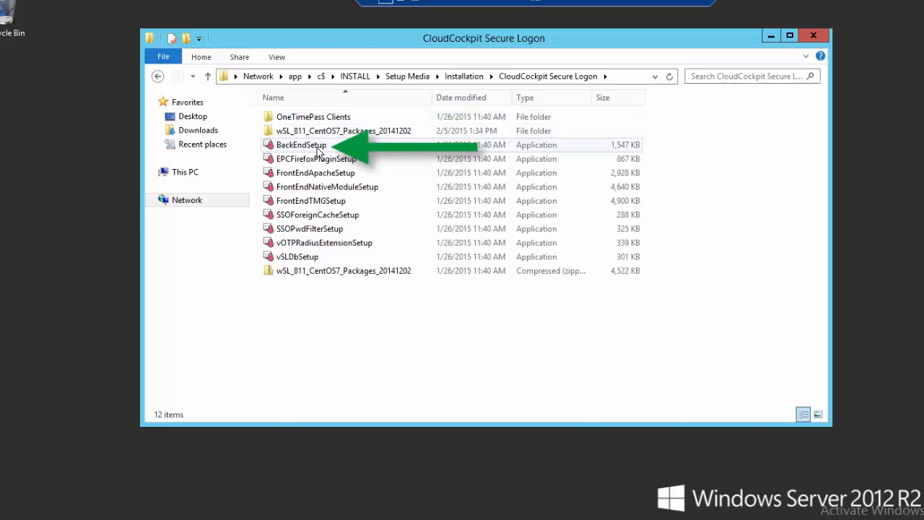
# Run the BackEndSetup installer, go past its prerequisites check and accept the license agreement
pyautogui.click(318, 147)
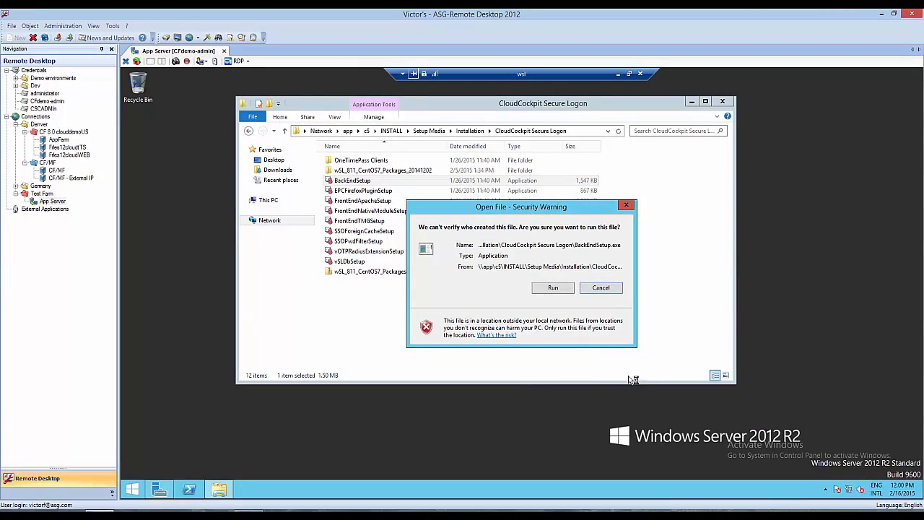
pyautogui.click(553, 289)
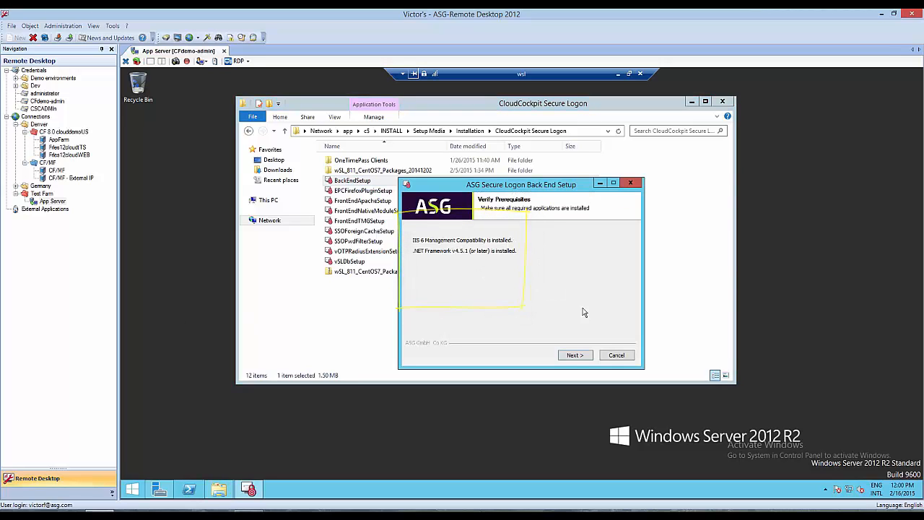
pyautogui.click(575, 356)
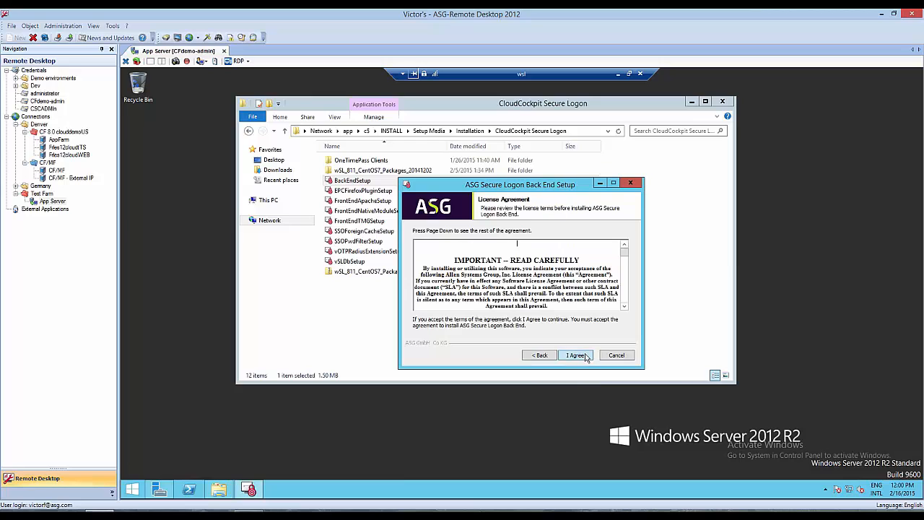
pyautogui.click(575, 355)
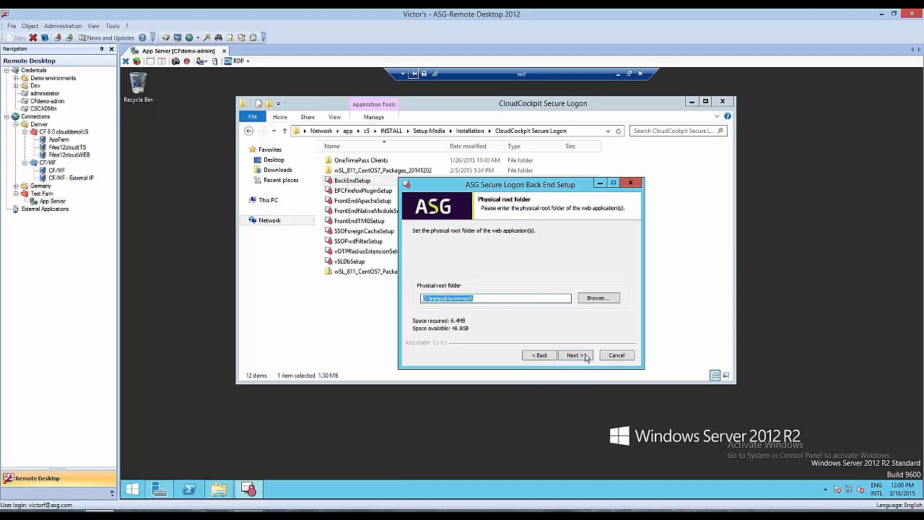
# Install the Secure Logon back end with the default root folder and default REST and SOAP web application settings, and close the setup
pyautogui.click(586, 357)
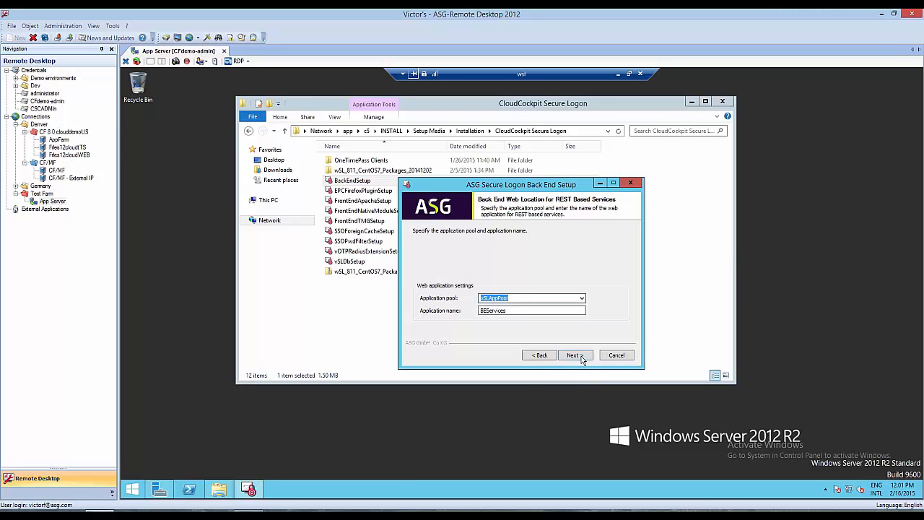
pyautogui.click(582, 357)
pyautogui.click(582, 357)
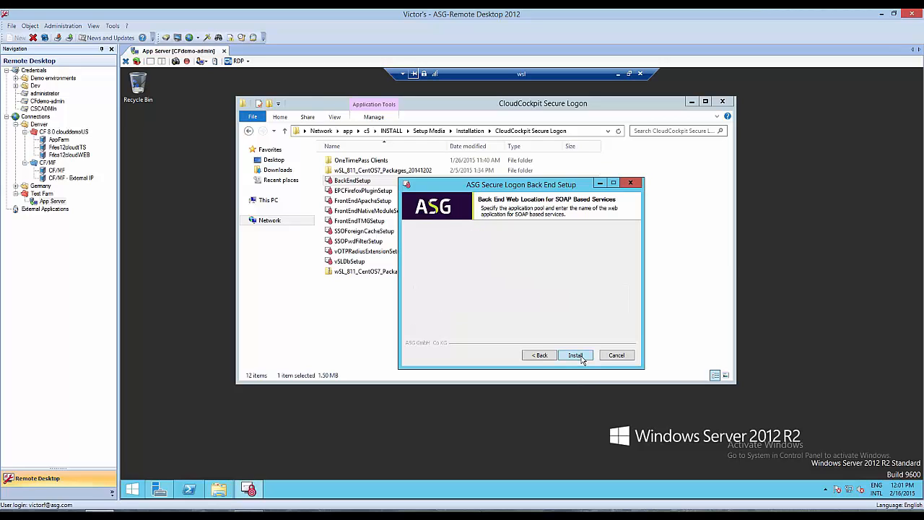
pyautogui.click(582, 357)
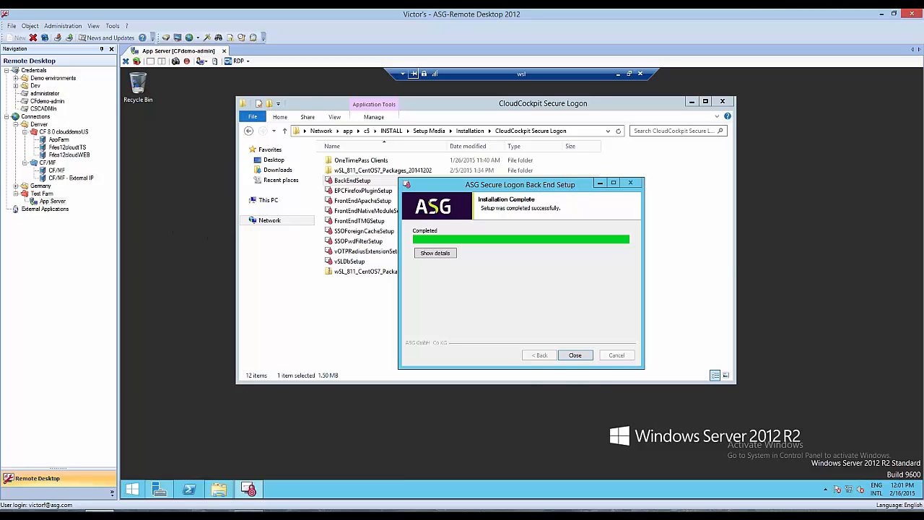
pyautogui.click(575, 355)
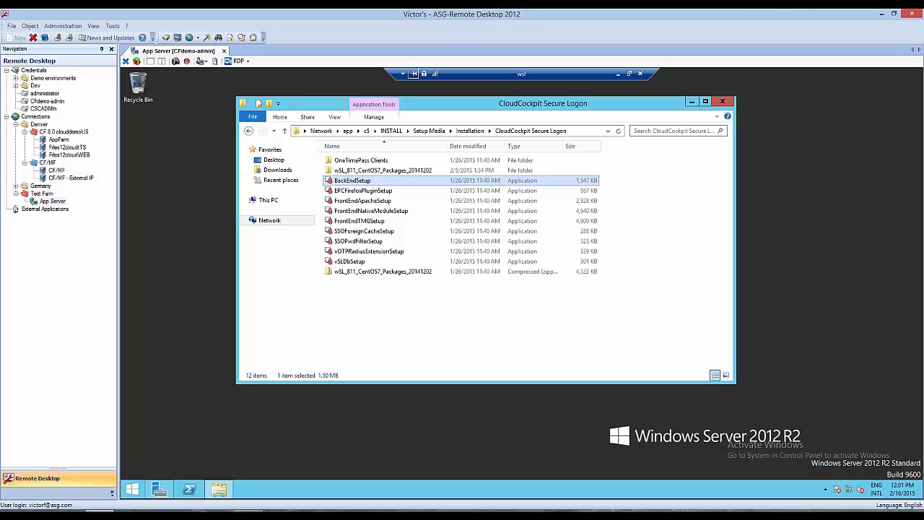
pyautogui.click(134, 495)
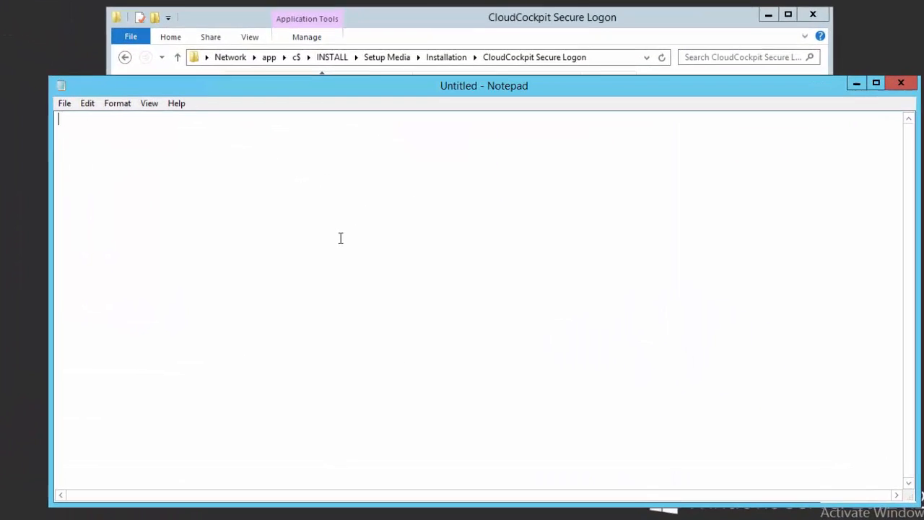
pyautogui.write('https://<FQDN>/vSLCNServices/ConfigMgrSrv.asmx. Example: https://wslbackend.mydomain.local/vSLCNServices/ConfigMgrSrv.asmx • https://<FQDN>/vSLNotifyService/NotifySrv.asmx.')
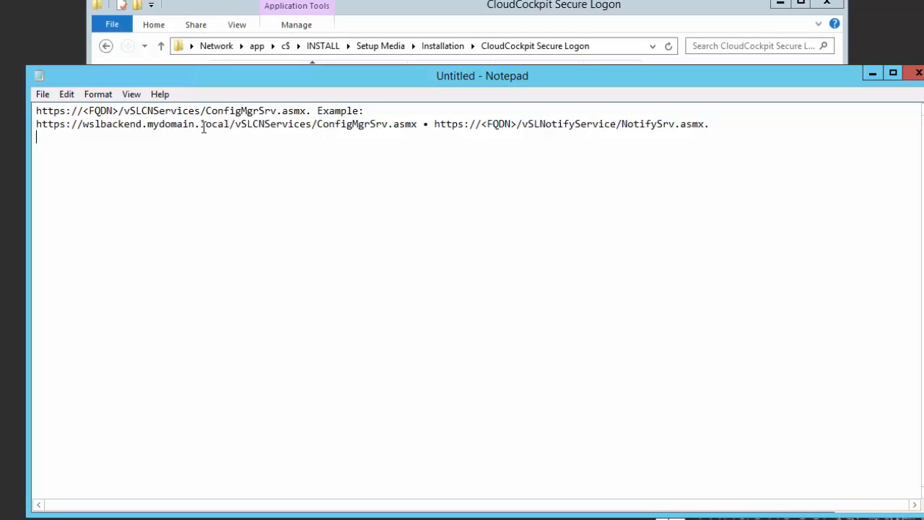
pyautogui.moveTo(36, 111); pyautogui.dragTo(309, 110)
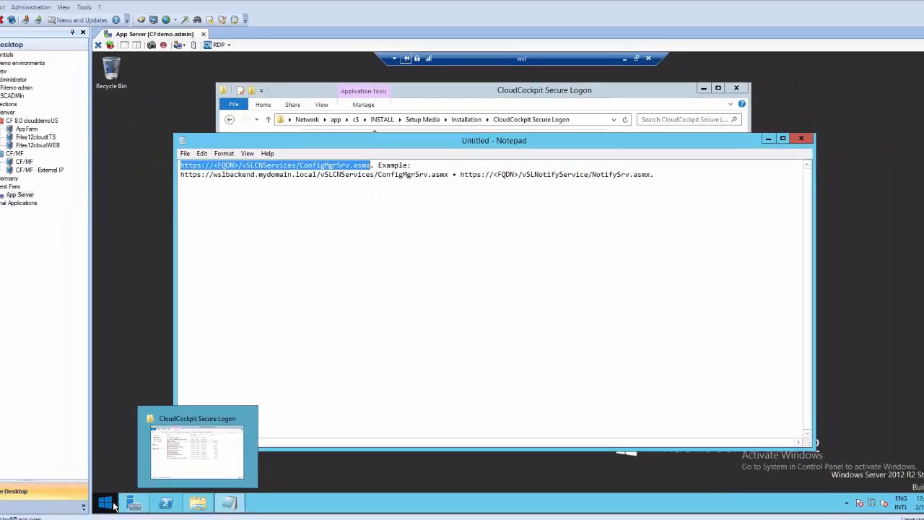
# Open Internet Explorer and complete its initial setup without using the recommended settings
pyautogui.click(136, 492)
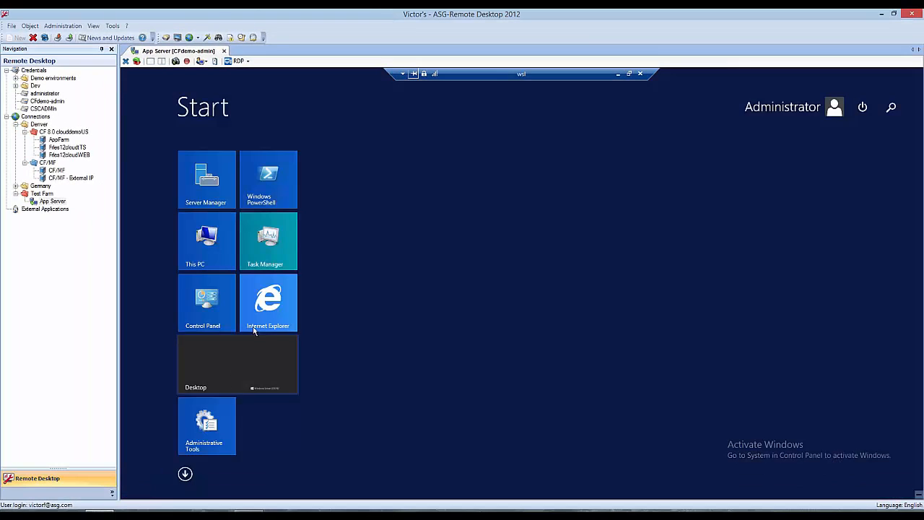
pyautogui.click(267, 305)
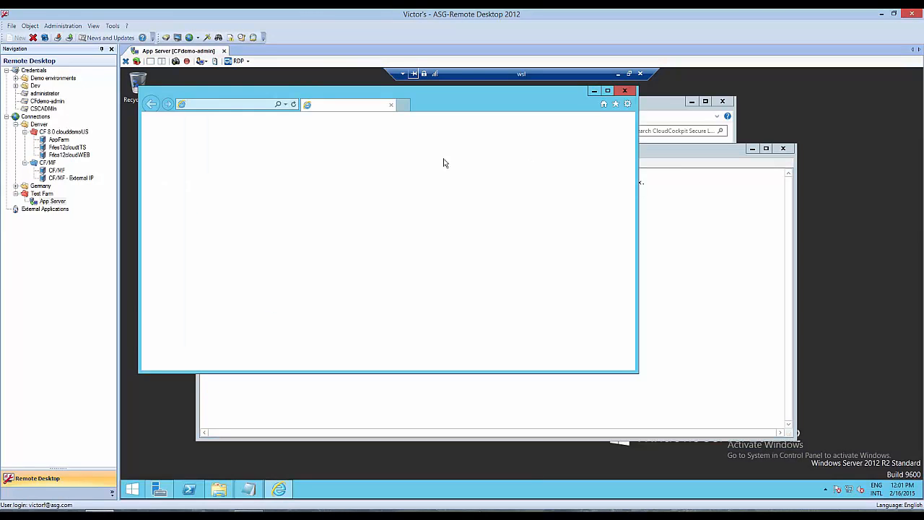
pyautogui.click(298, 257)
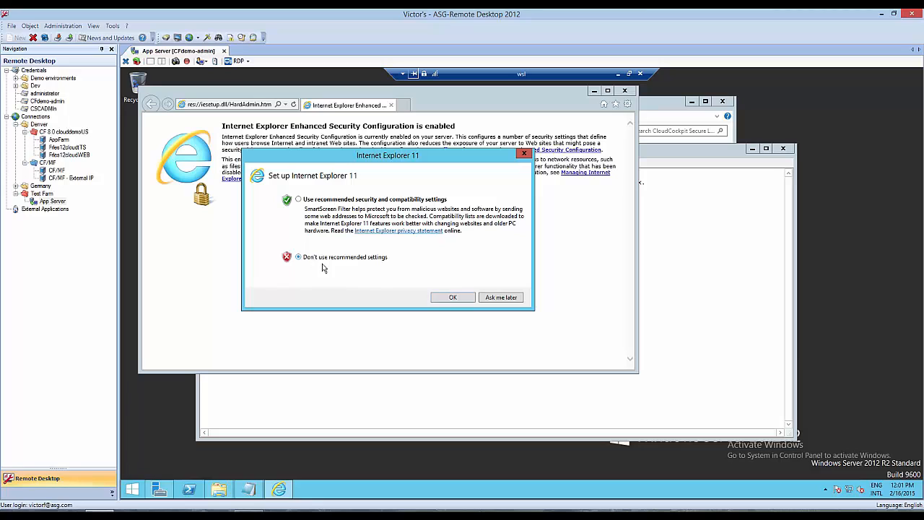
pyautogui.click(453, 298)
# Browse to the copied ConfigMgrSrv.asmx address under /vSLCNServices/, using wsl as the host instead of <FQDN>
pyautogui.click(254, 103)
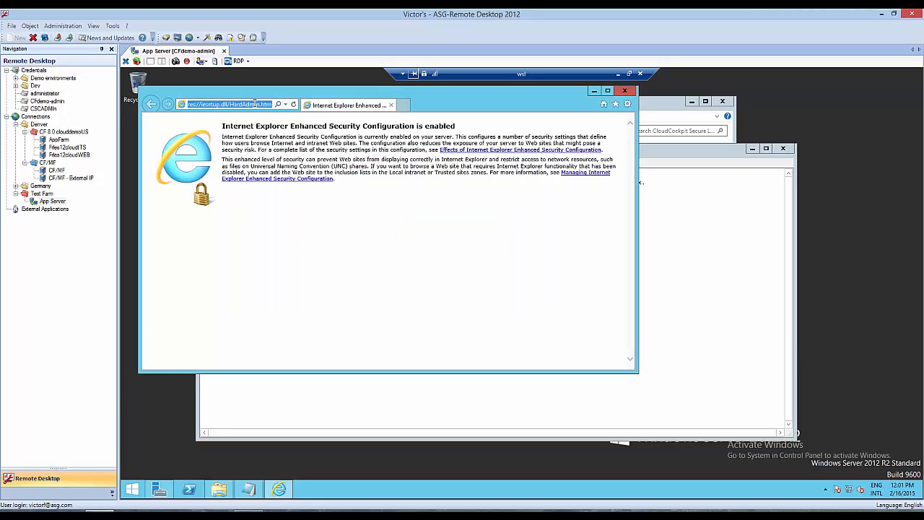
pyautogui.hotkey('ctrl', 'v')
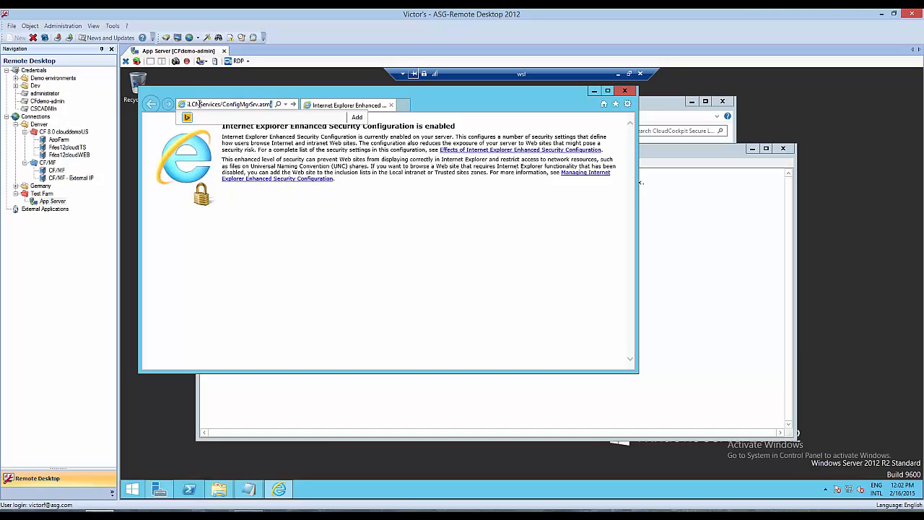
pyautogui.press('Left')
pyautogui.press('Left')
pyautogui.press('Left')
pyautogui.press('Left')
pyautogui.press('Left')
pyautogui.press('Left')
pyautogui.press('Left')
pyautogui.press('Left')
pyautogui.press('Left')
pyautogui.press('Left')
pyautogui.press('Left')
pyautogui.press('Left')
pyautogui.press('Left')
pyautogui.press('Return')
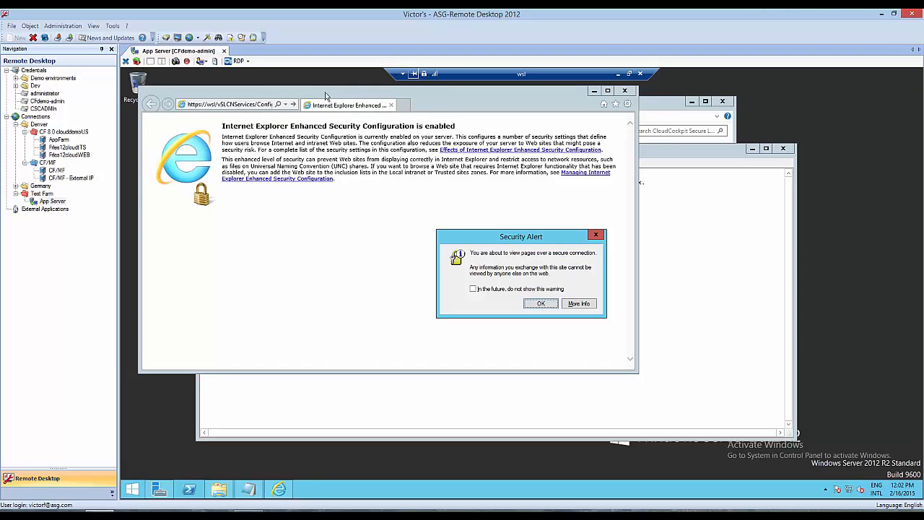
# Continue to the website despite the certificate warning and add about:internet to the trusted sites
pyautogui.click(547, 306)
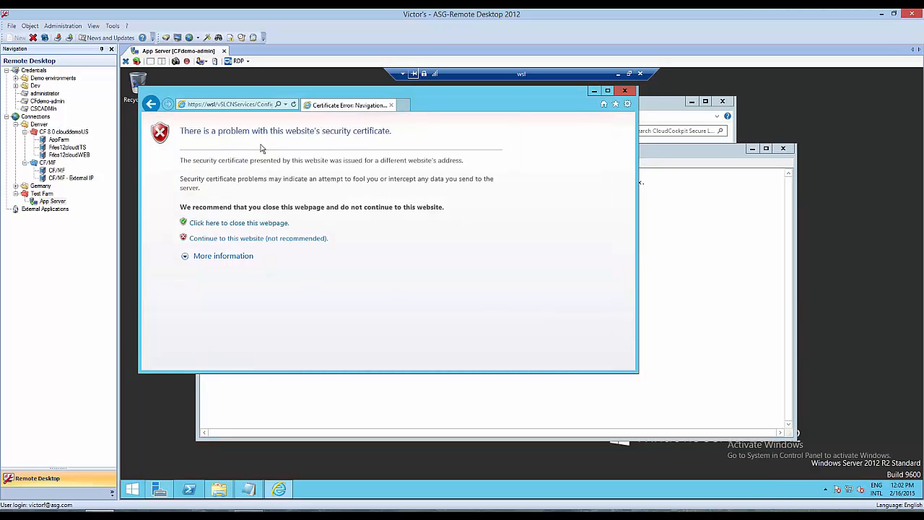
pyautogui.click(236, 241)
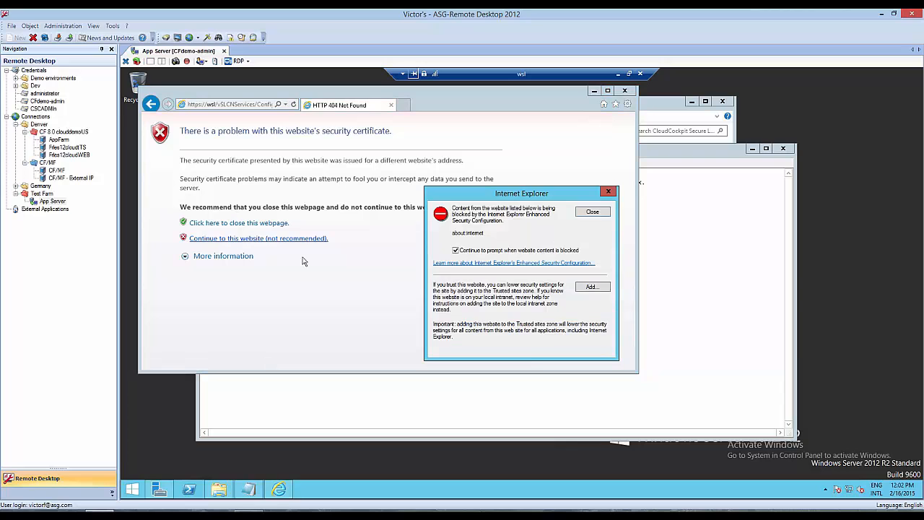
pyautogui.click(591, 287)
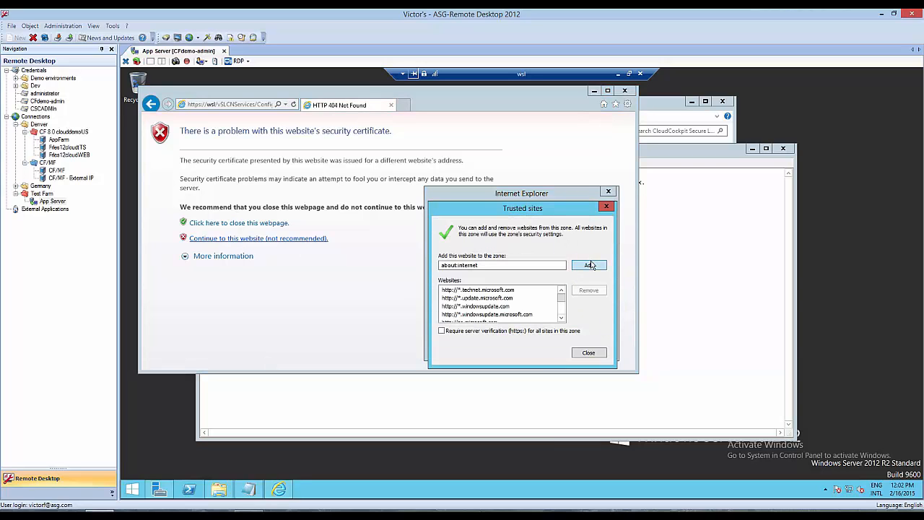
pyautogui.click(591, 262)
pyautogui.click(597, 351)
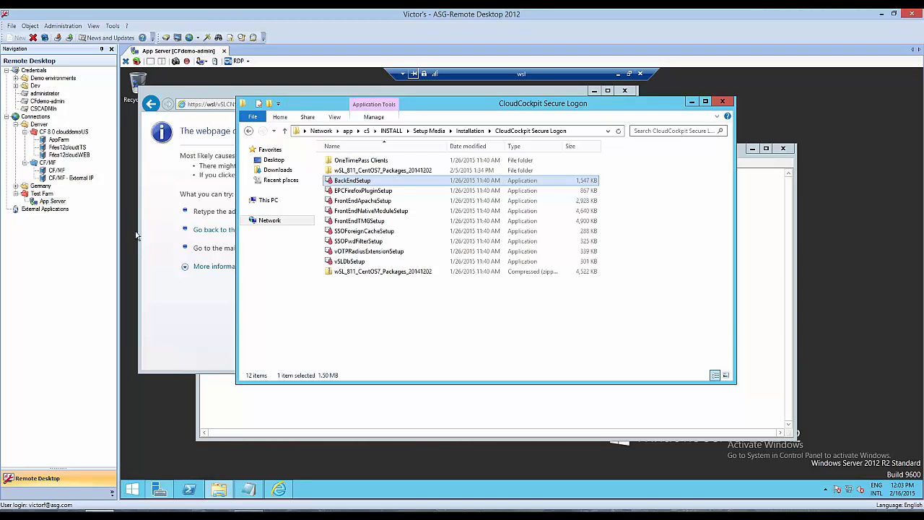
# Run the vSLDbSetup installer and install the Secure Logon Database component in its default destination folder
pyautogui.doubleClick(367, 263)
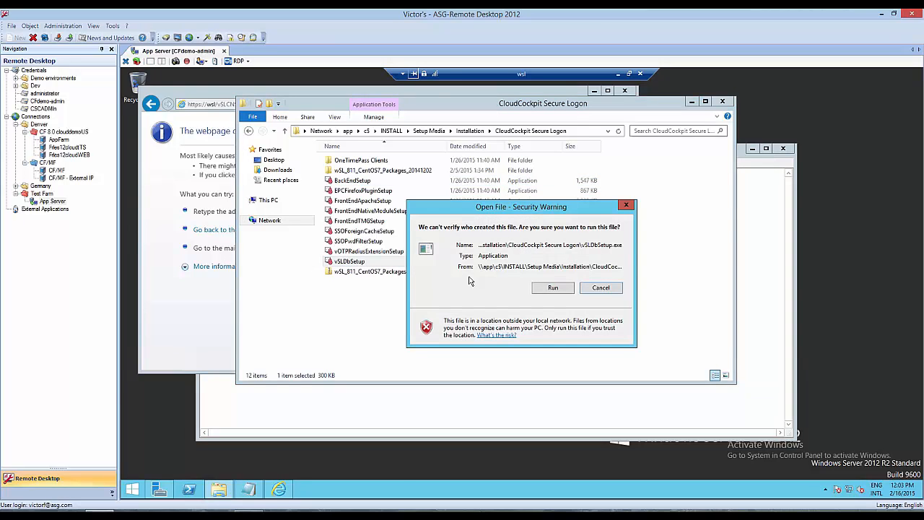
pyautogui.click(567, 289)
pyautogui.click(576, 355)
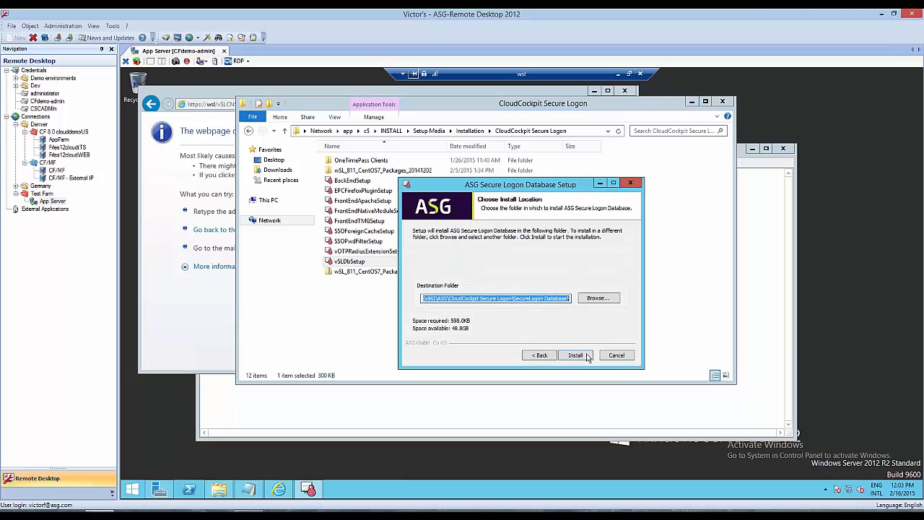
pyautogui.click(587, 357)
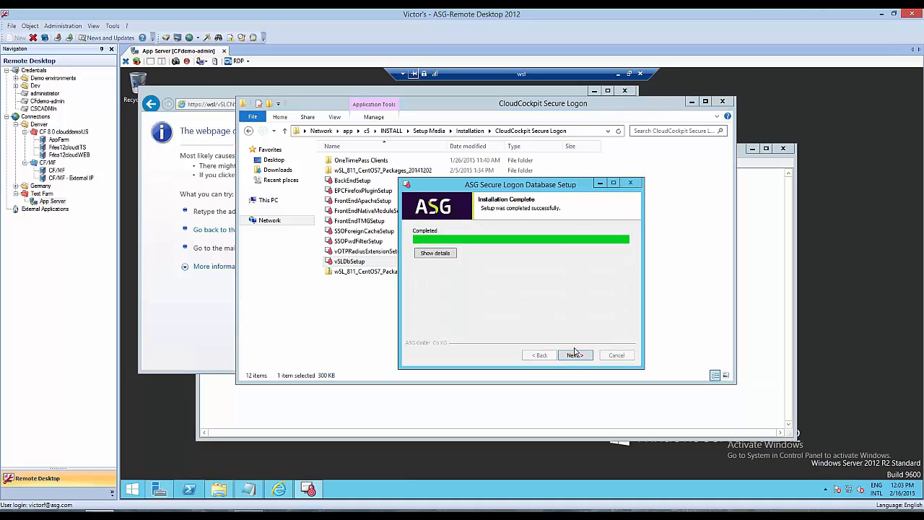
pyautogui.click(578, 356)
pyautogui.click(576, 355)
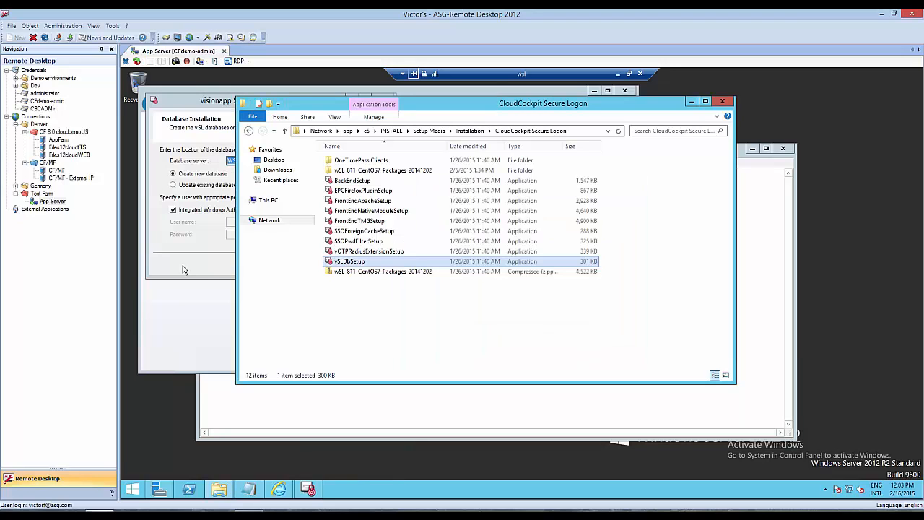
# In the Database Installer, set the database server to db, keeping new database creation and Integrated Windows Authentication
pyautogui.click(205, 270)
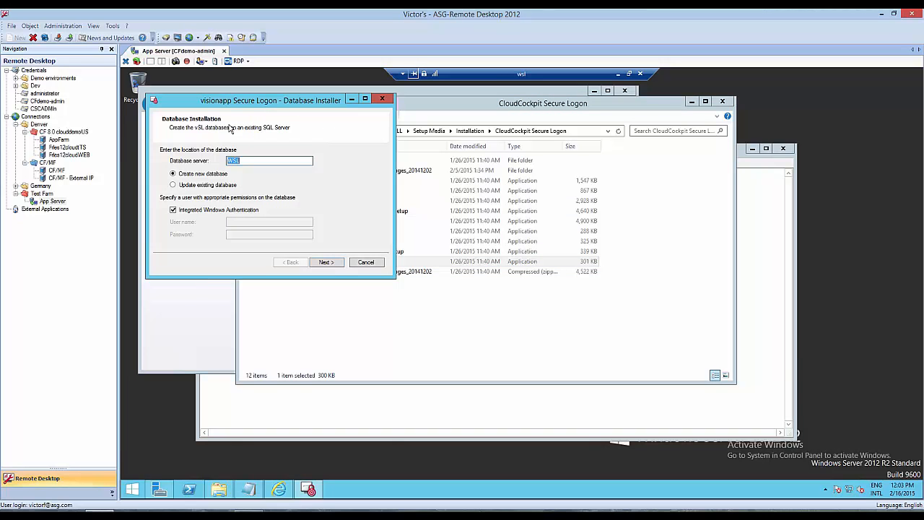
pyautogui.write('c')
pyautogui.click(330, 264)
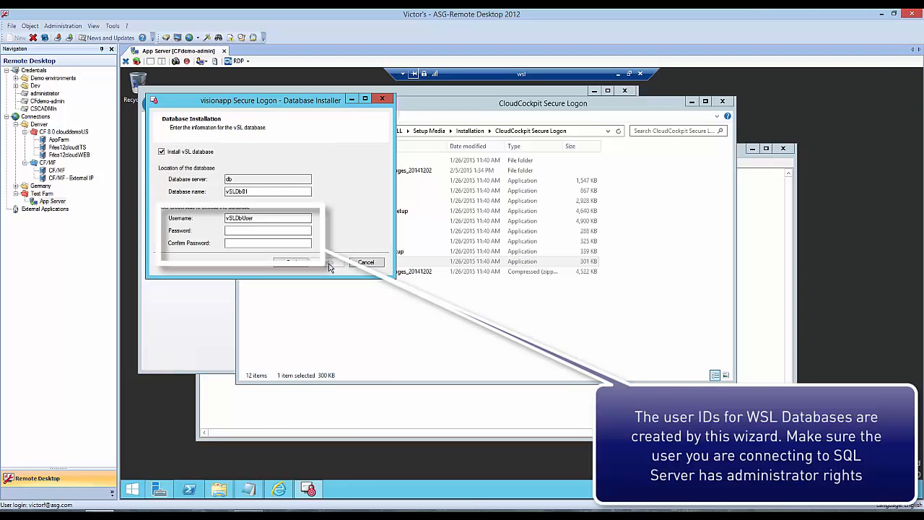
# Enter and confirm the password for vSLDbUser on the vSL database page, keeping the default database name
pyautogui.click(252, 230)
pyautogui.write('•••••••')
pyautogui.press('Tab')
pyautogui.write('•••••••')
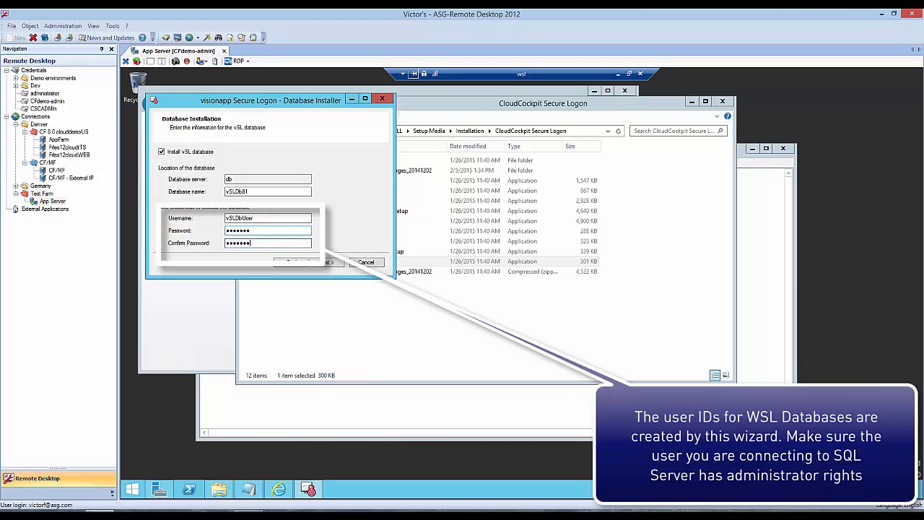
pyautogui.click(336, 264)
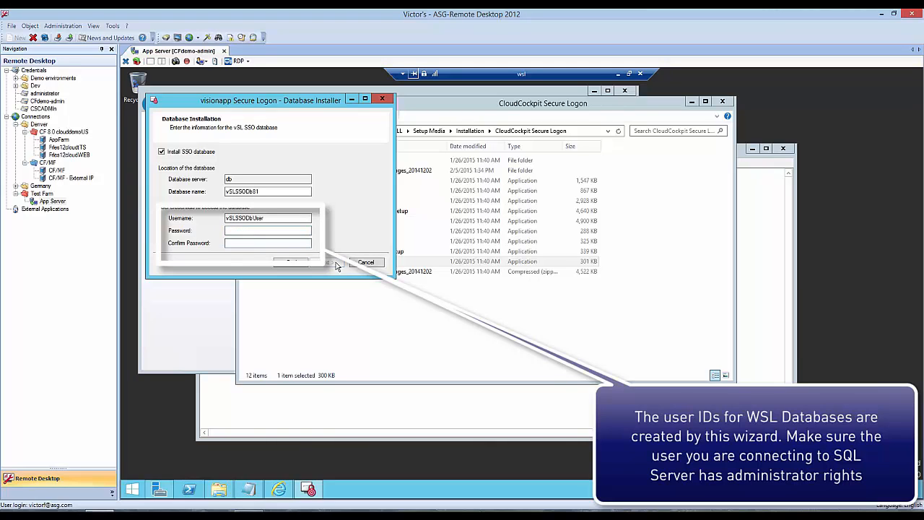
# Enter and confirm the password for vSLSSODbUser on the SSO database page, keeping the default database name
pyautogui.click(245, 229)
pyautogui.write('•••••••')
pyautogui.press('Tab')
pyautogui.write('•••••••')
pyautogui.click(327, 261)
# Exclude the Audit database from the installation and continue the database wizard
pyautogui.click(253, 231)
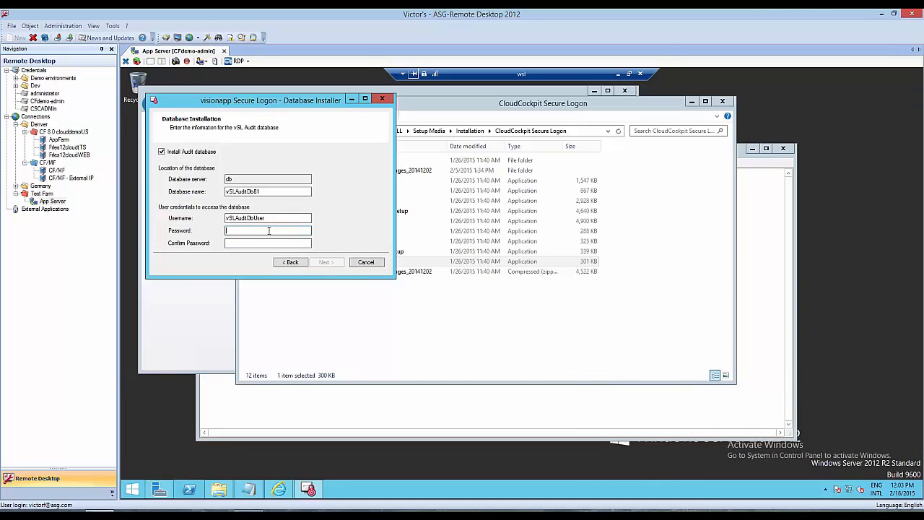
pyautogui.click(162, 151)
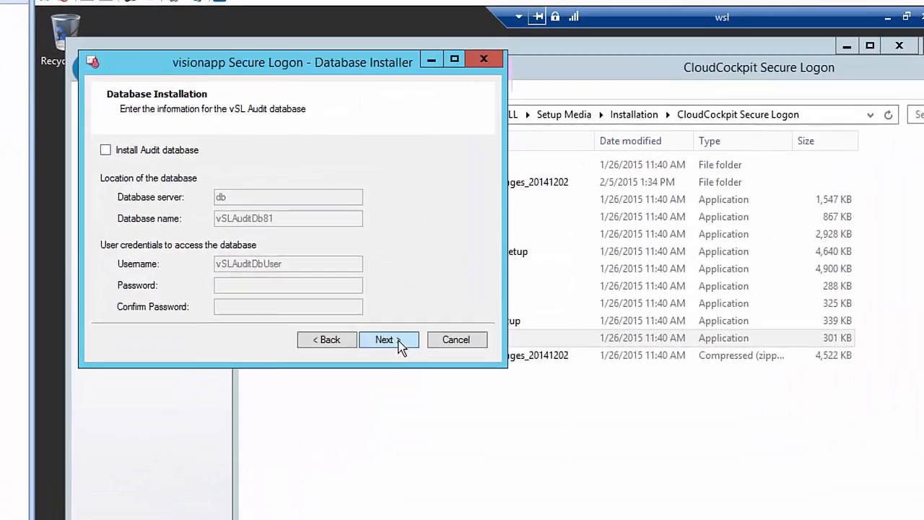
pyautogui.click(335, 265)
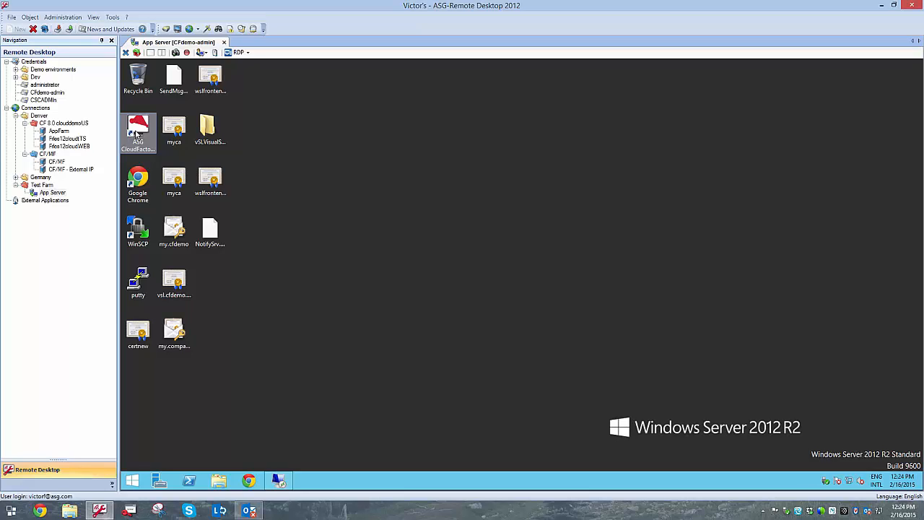
# Open ASG CloudFactory on the app server and log on to the CloudFactoryDb811 environment with integrated authentication
pyautogui.click(138, 133)
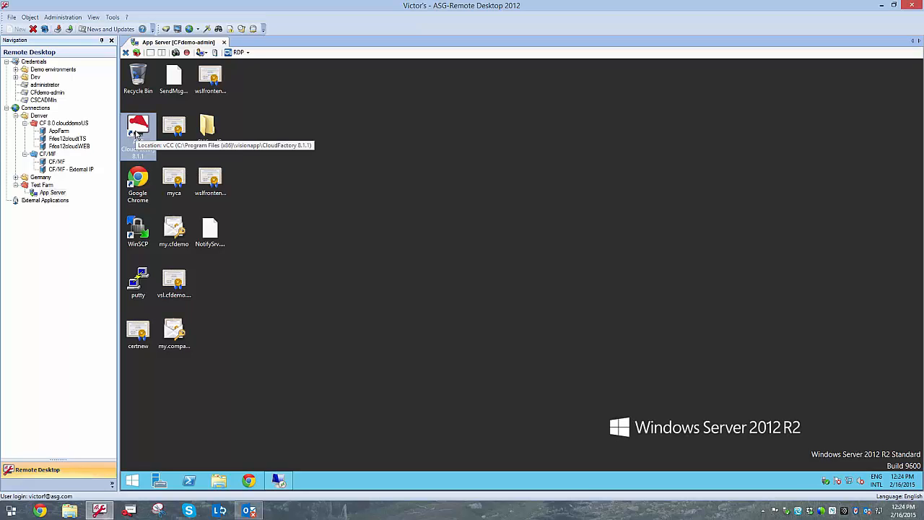
pyautogui.doubleClick(137, 134)
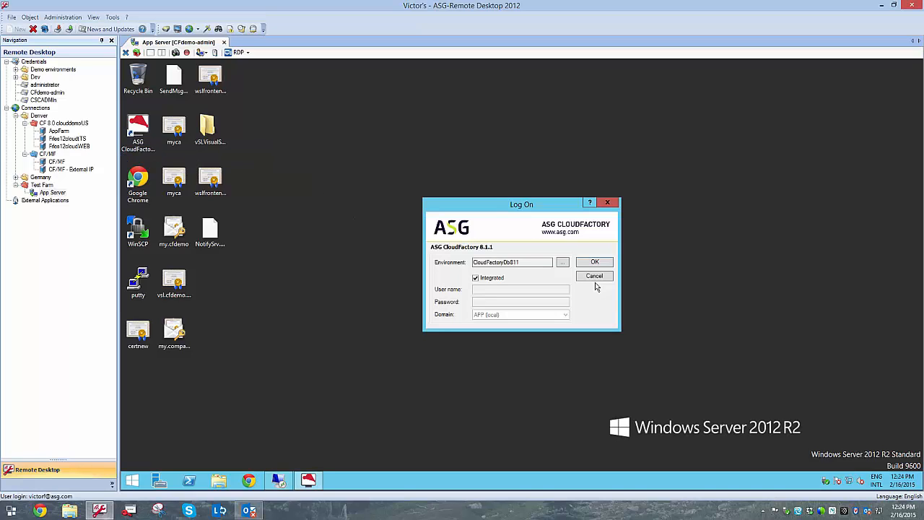
pyautogui.click(588, 261)
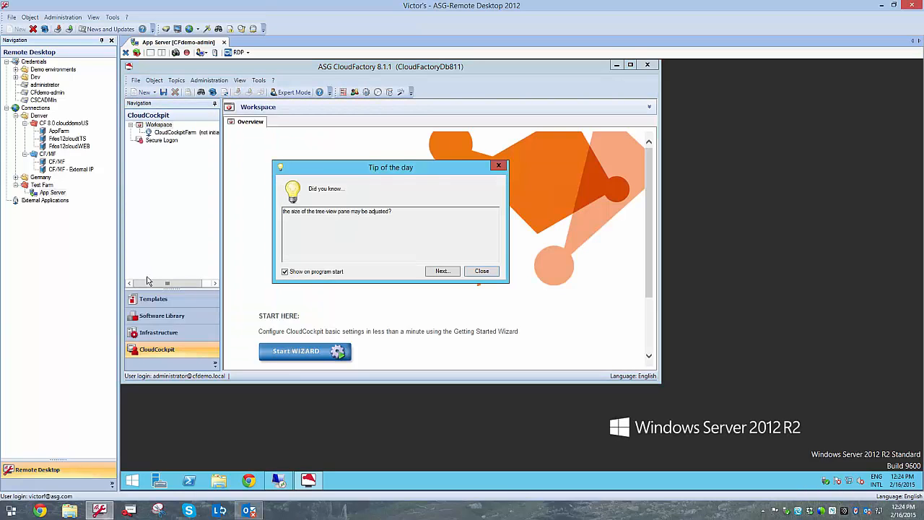
# Dismiss the tip of the day and create a new Secure Logon Environment under Secure Logon
pyautogui.click(481, 275)
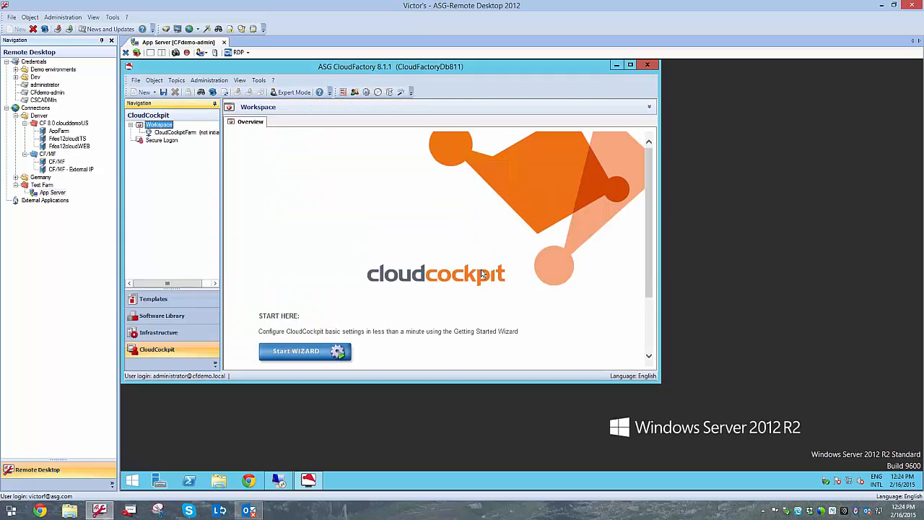
pyautogui.click(161, 142)
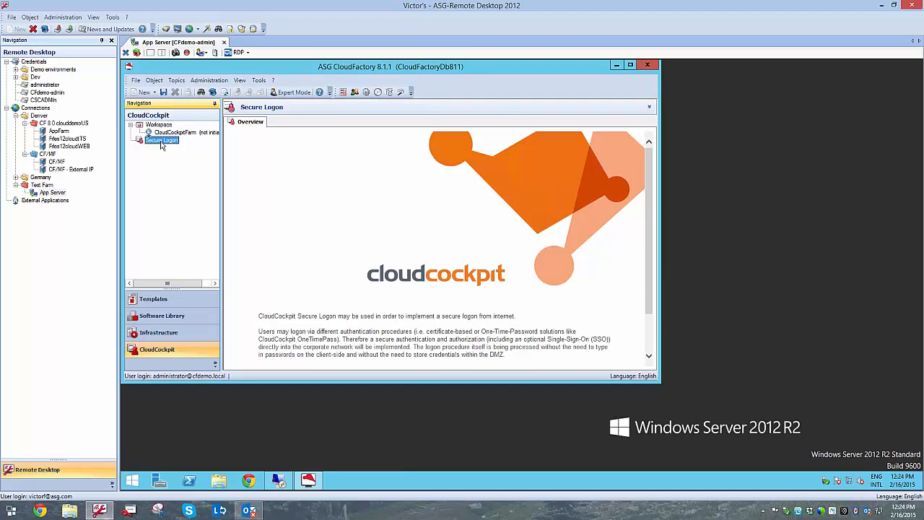
pyautogui.rightClick(161, 142)
pyautogui.moveTo(205, 149)
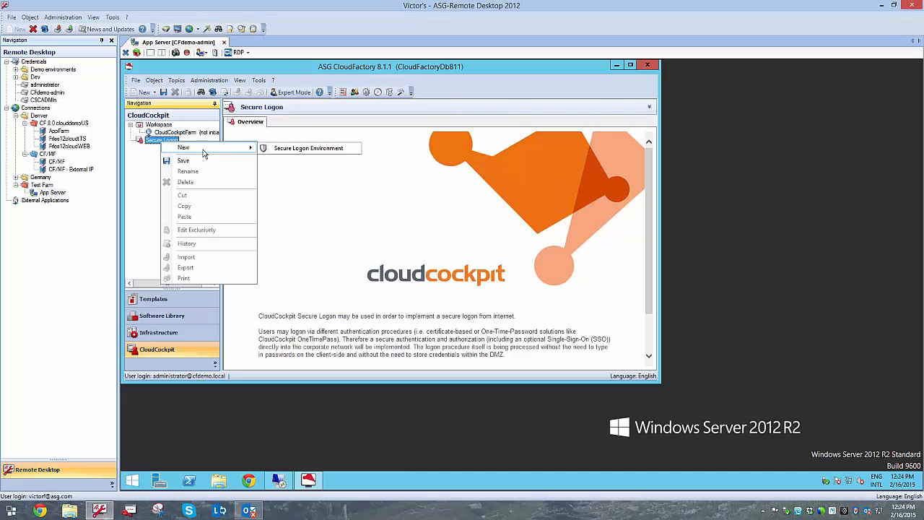
pyautogui.click(306, 149)
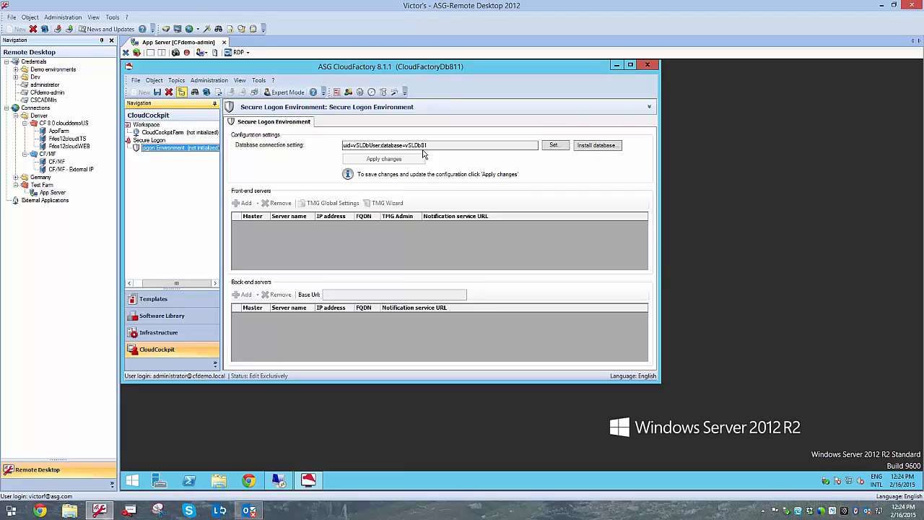
# Set the environment's database connection to server db with the vSLDbUser password, then test and accept the connection
pyautogui.click(424, 153)
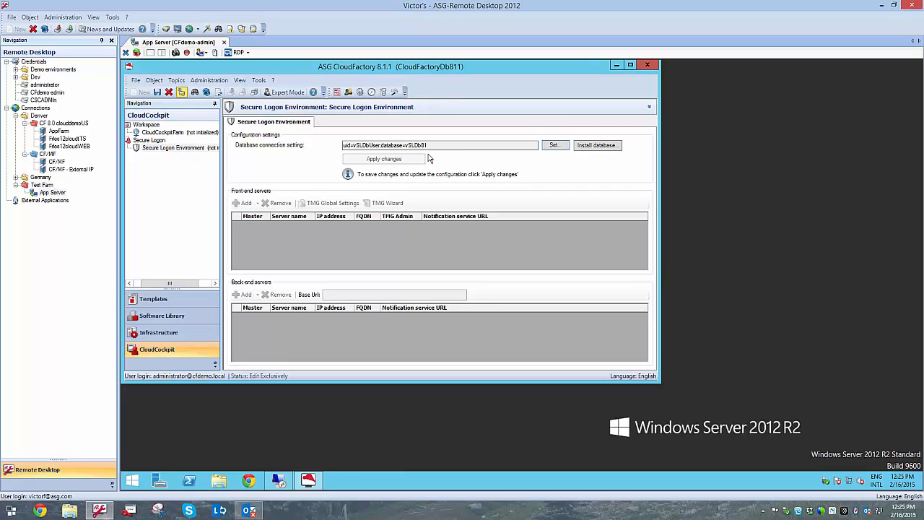
pyautogui.click(552, 147)
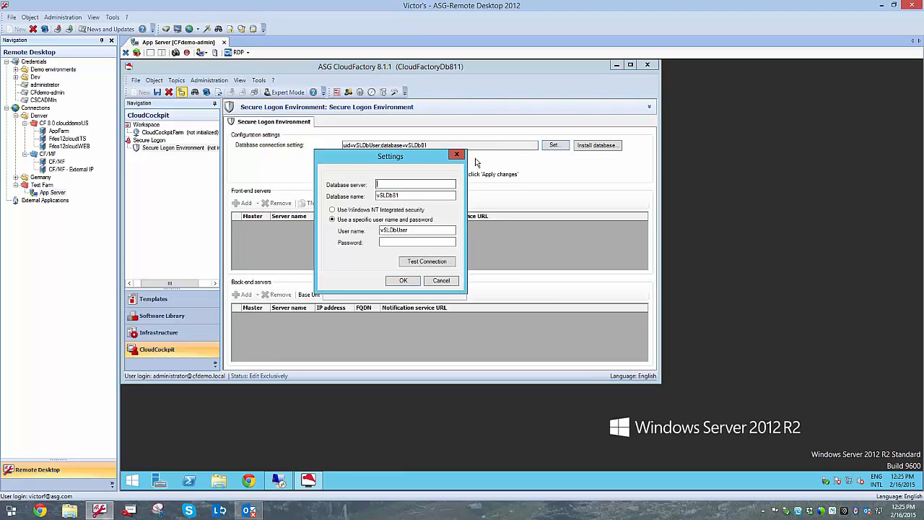
pyautogui.write('db')
pyautogui.click(422, 243)
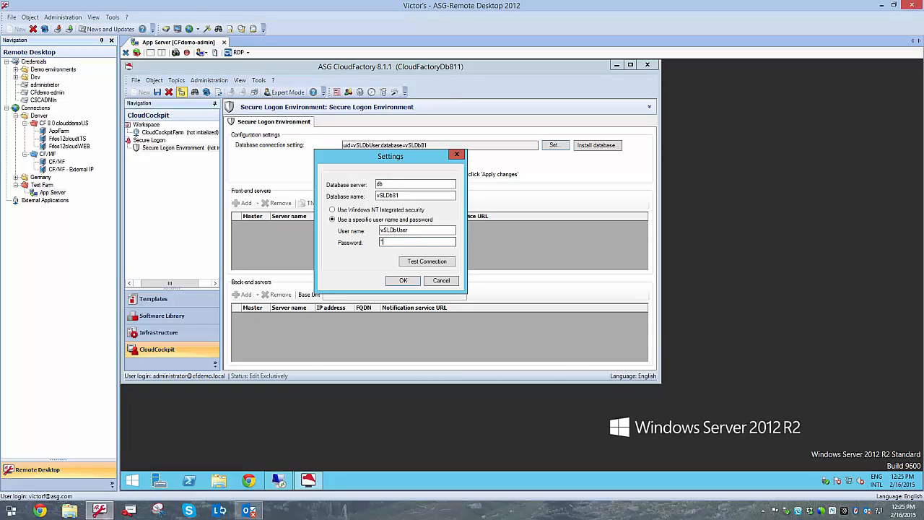
pyautogui.write('••')
pyautogui.click(436, 265)
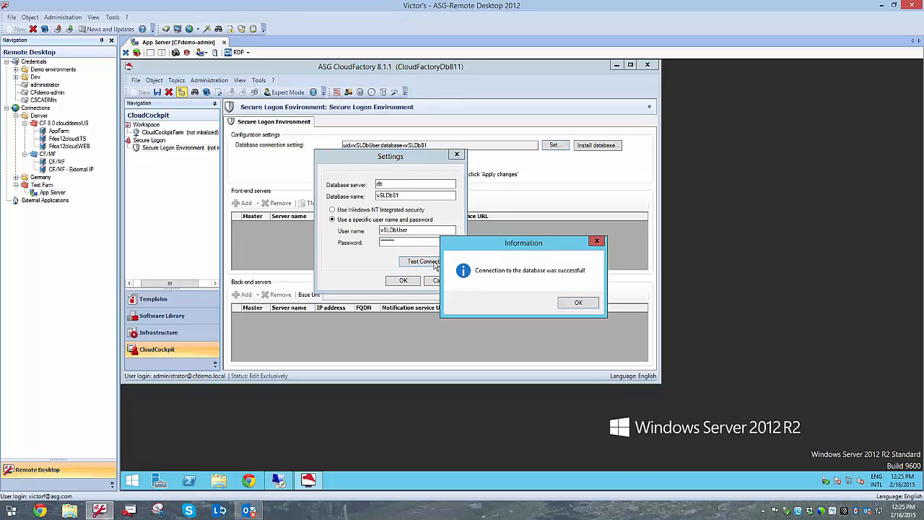
pyautogui.click(579, 302)
pyautogui.click(403, 281)
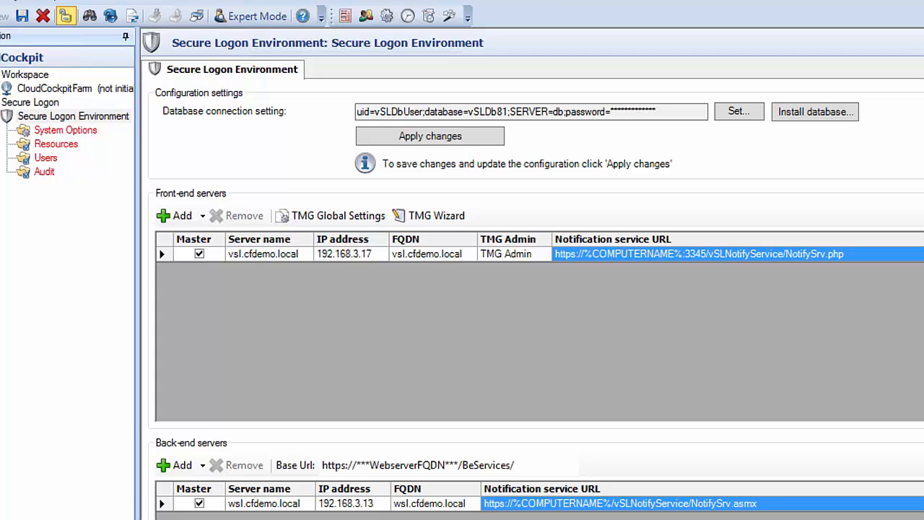
# Add a manual Linux front-end server named vsl.cfdemo.local with IP address 192.168.3.17 and FQDN vsl.cfdemo.local
pyautogui.click(206, 217)
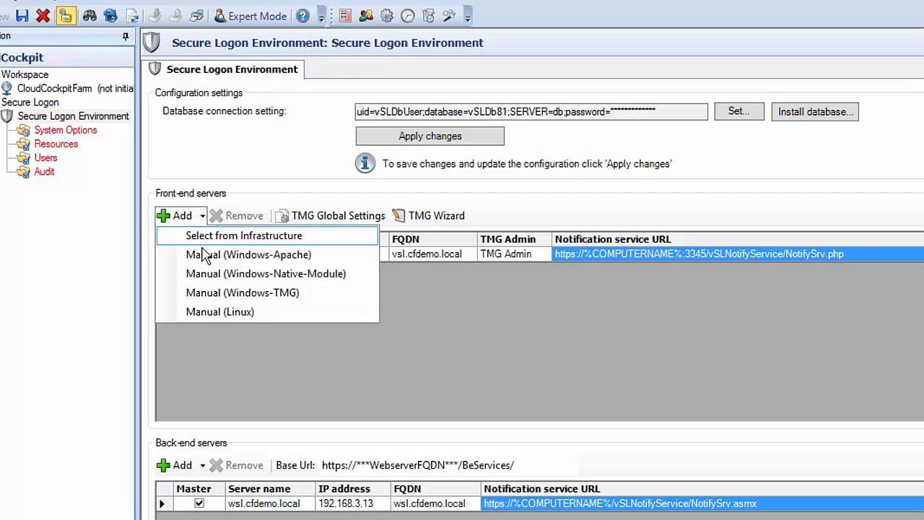
pyautogui.click(224, 312)
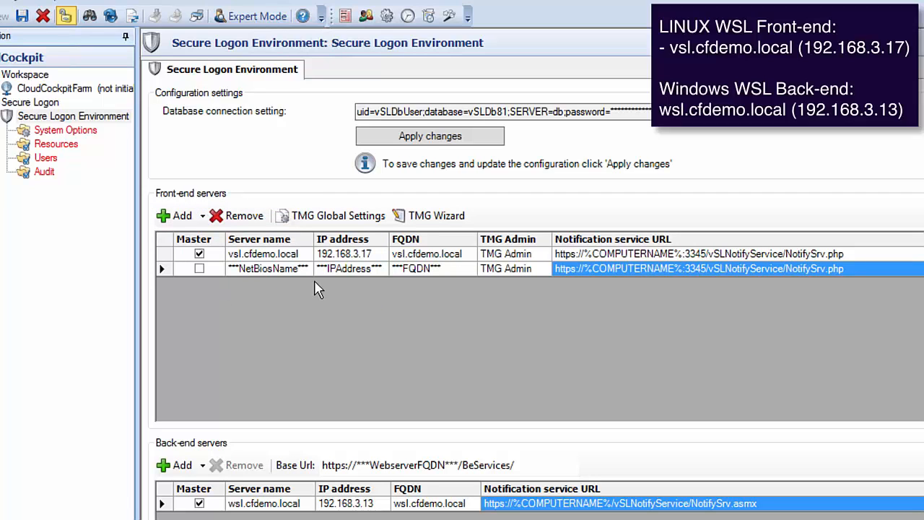
pyautogui.click(281, 270)
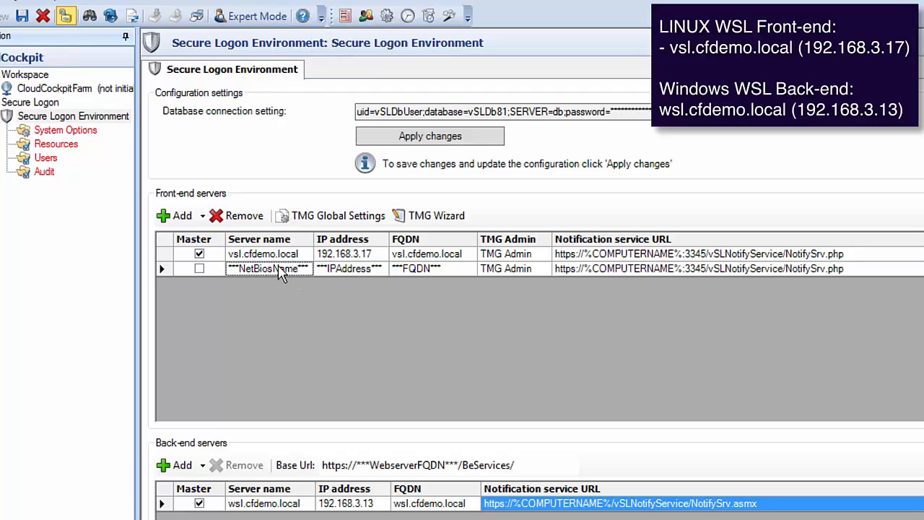
pyautogui.write('vsl.')
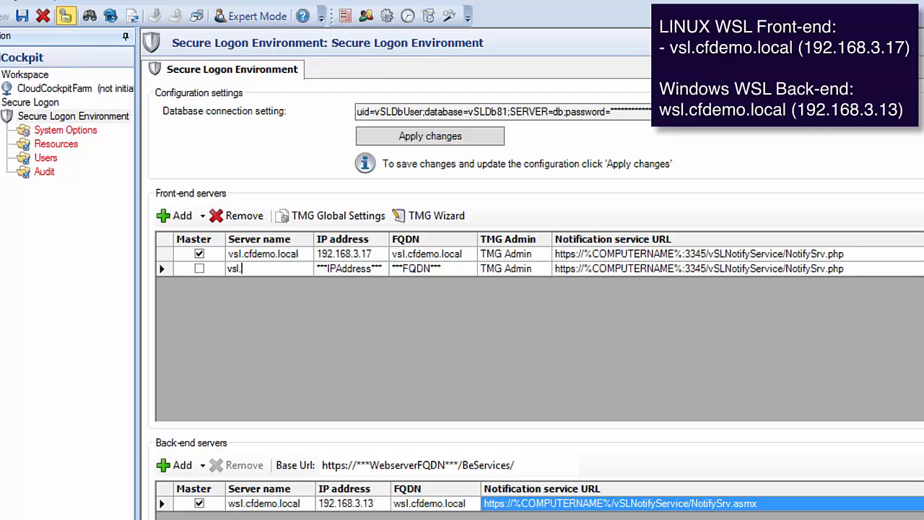
pyautogui.write('cfdemo.local')
pyautogui.press('Tab')
pyautogui.write('192.16')
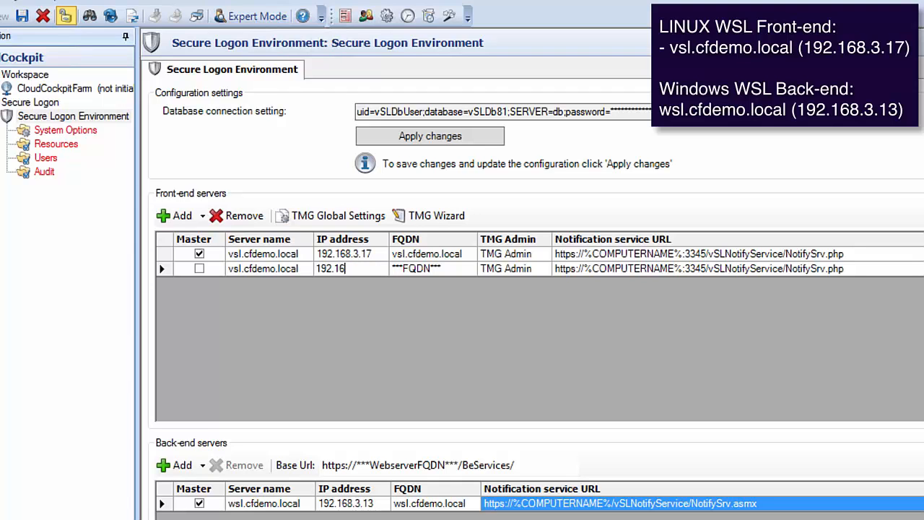
pyautogui.write('8.3.17')
pyautogui.press('Tab')
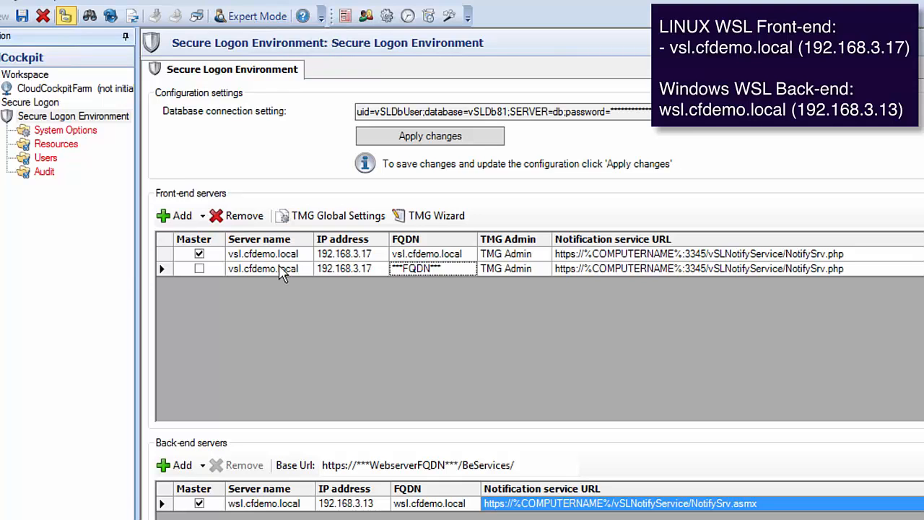
pyautogui.write('vsl.cfdem')
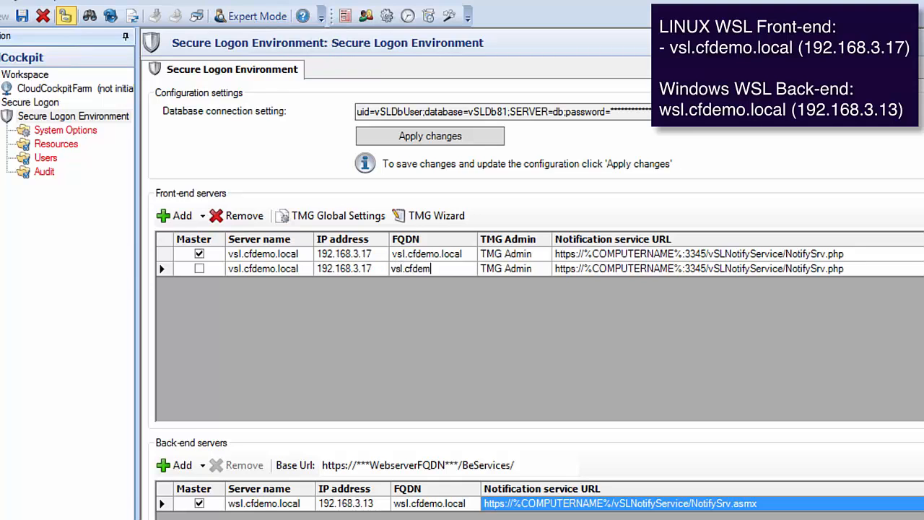
pyautogui.write('o.local')
pyautogui.press('Tab')
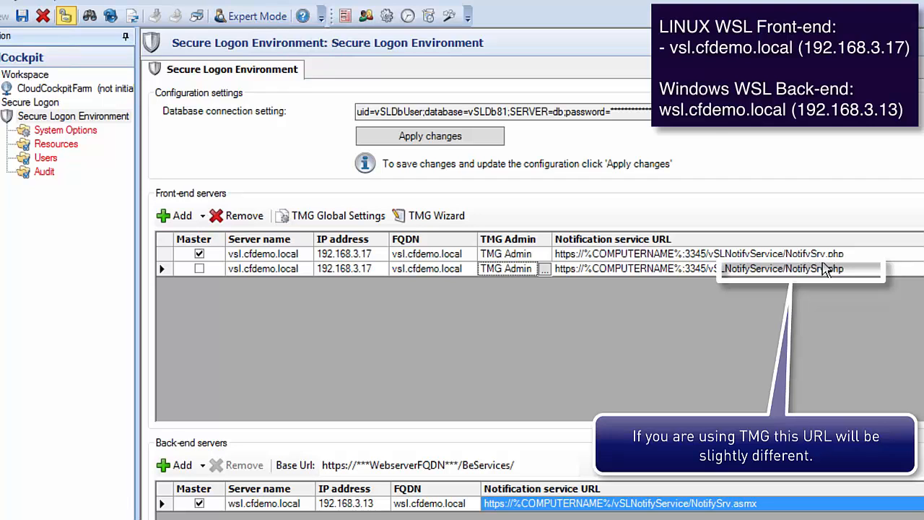
# Switch the master role to the second front-end entry and back to the first, then remove the duplicate entry
pyautogui.click(200, 268)
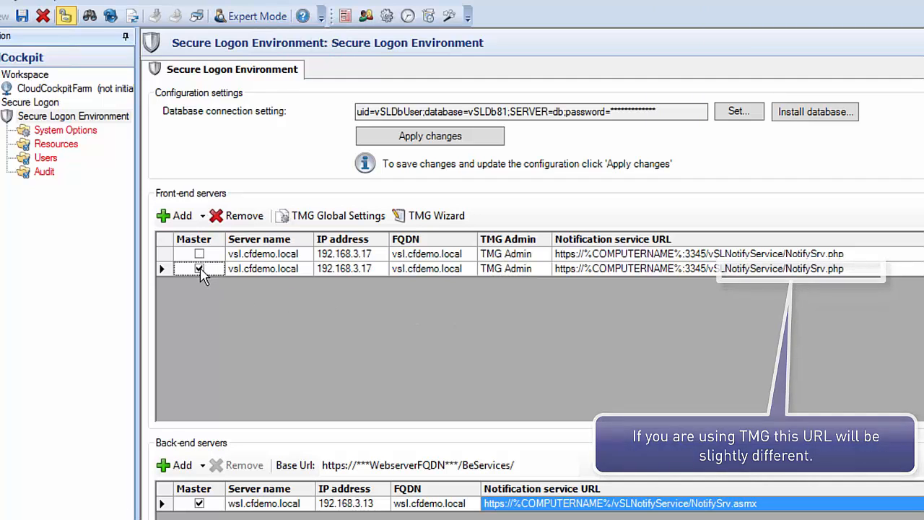
pyautogui.click(199, 255)
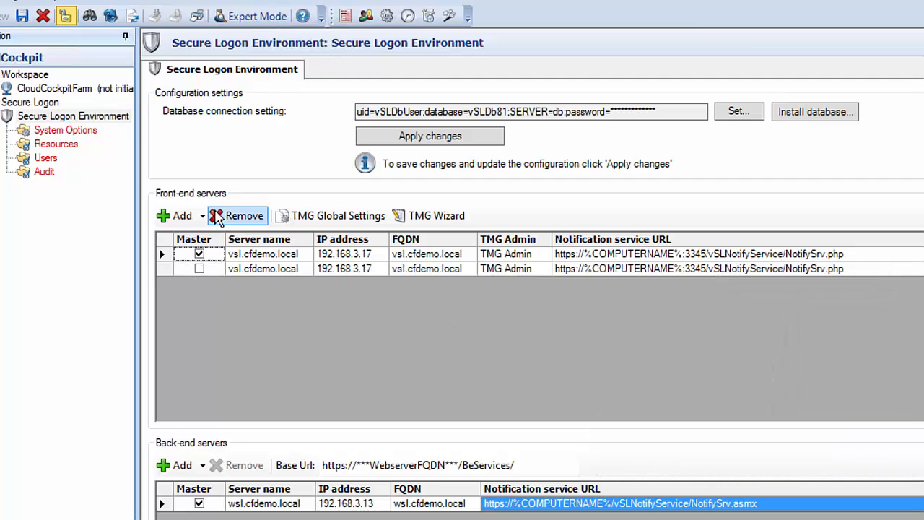
pyautogui.click(224, 219)
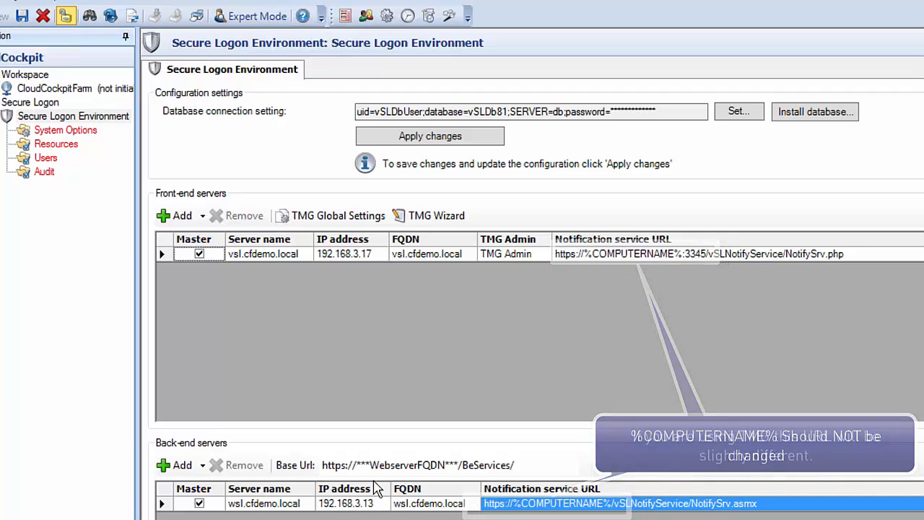
pyautogui.click(464, 468)
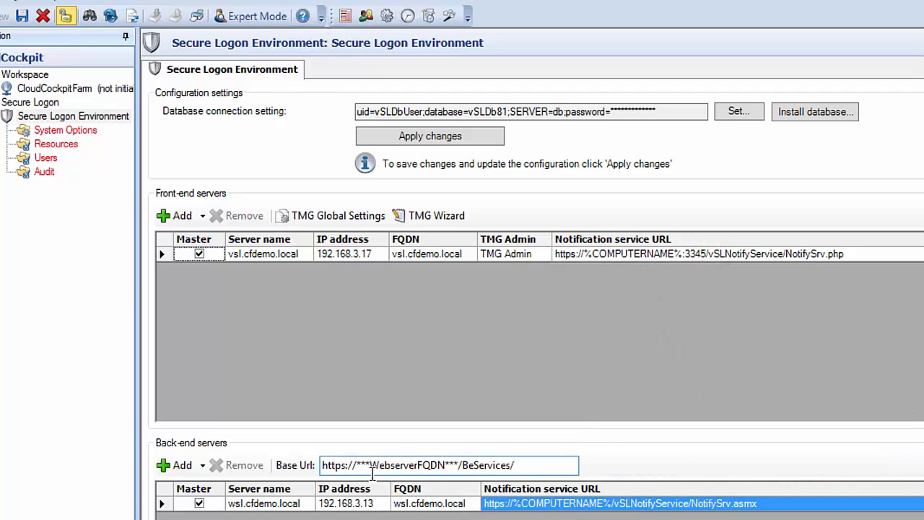
pyautogui.click(458, 465)
pyautogui.keyDown('shift'); pyautogui.click(355, 465); pyautogui.keyUp('shift')
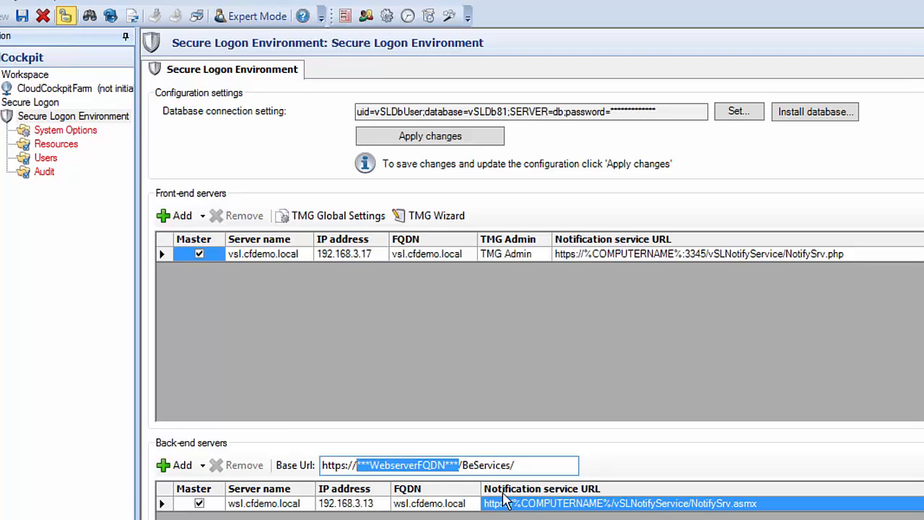
pyautogui.write('wsl')
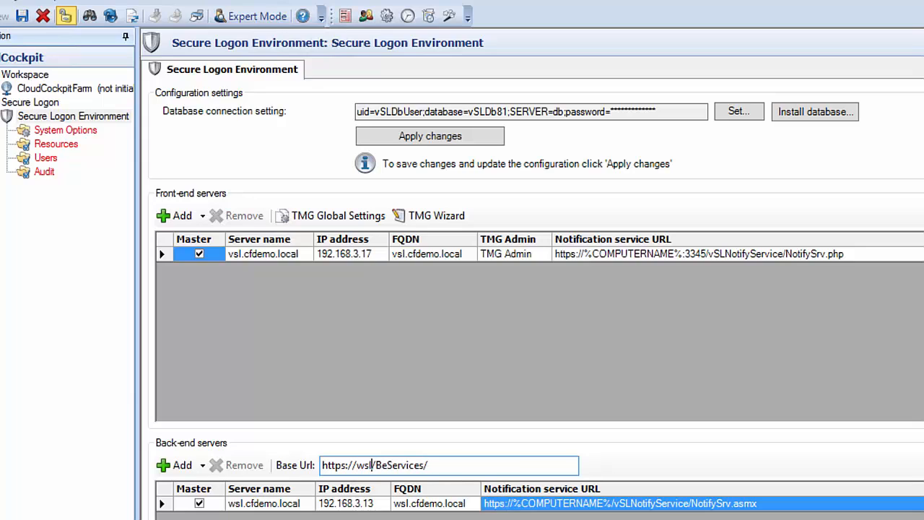
pyautogui.write('.cfdemo.')
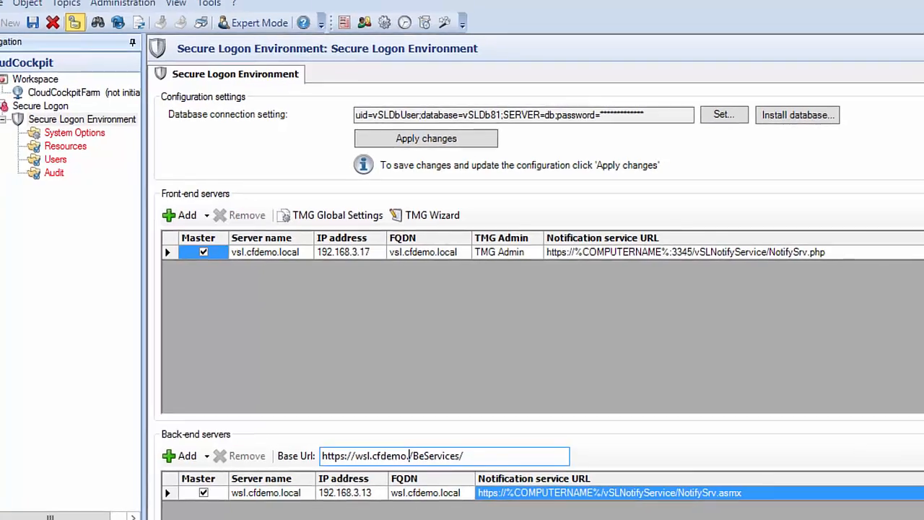
pyautogui.write('local')
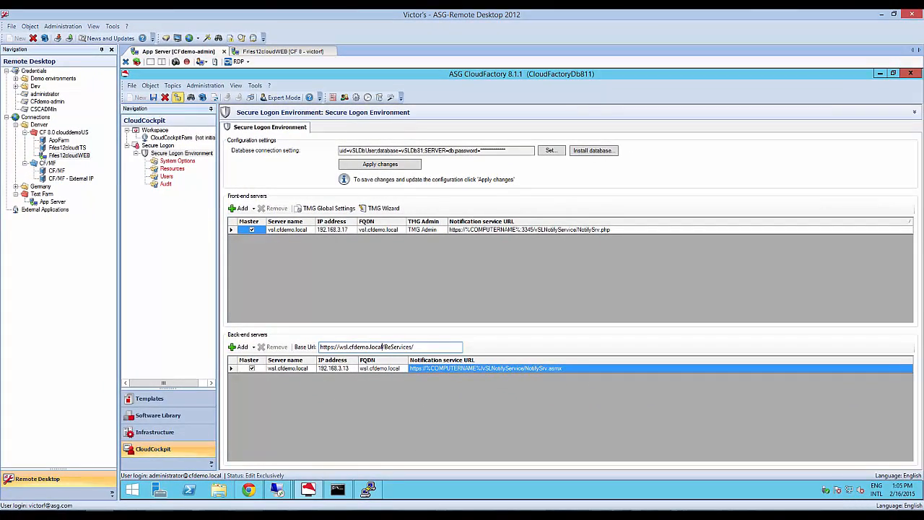
pyautogui.click(433, 440)
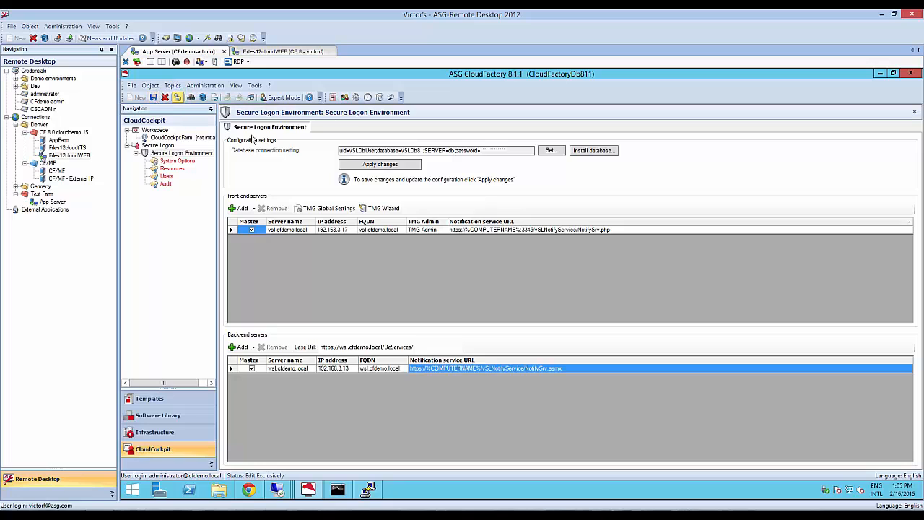
pyautogui.click(360, 164)
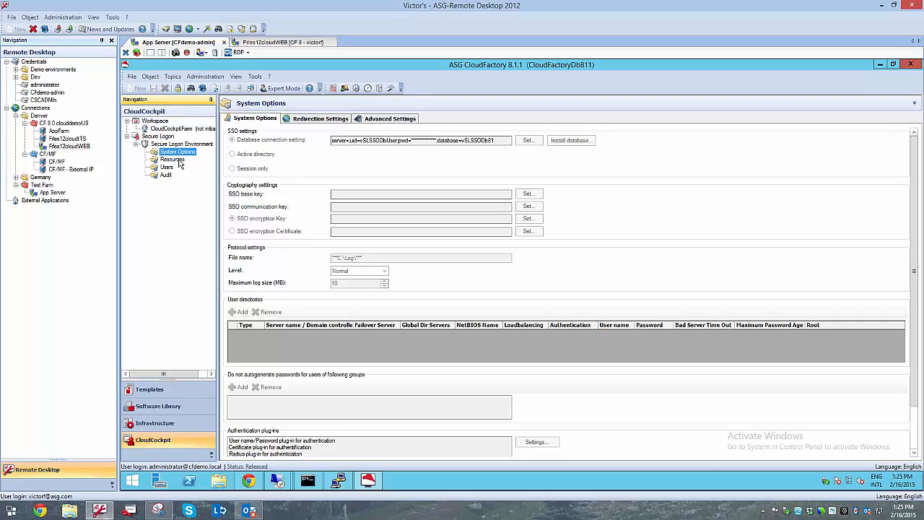
# Unlock System Options for editing and set the SSO database connection to server db with the vSLSSODbUser password, testing it before accepting
pyautogui.click(180, 89)
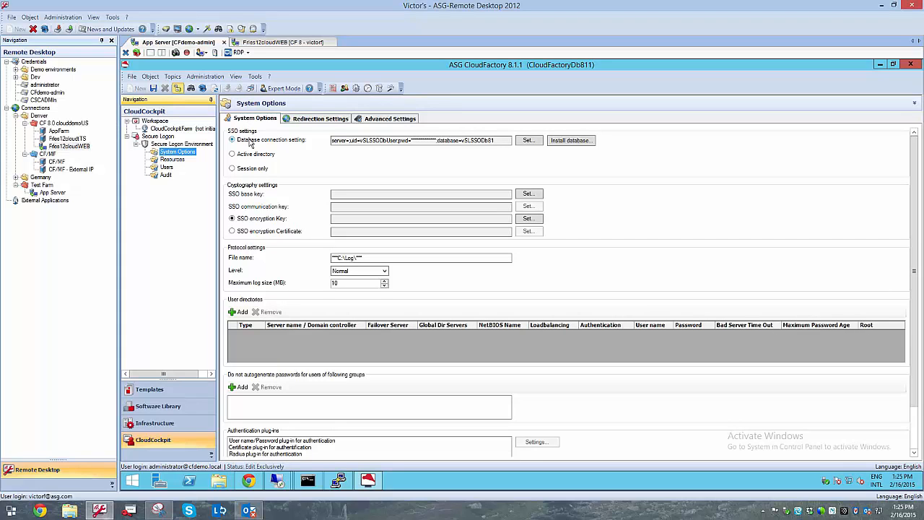
pyautogui.click(531, 142)
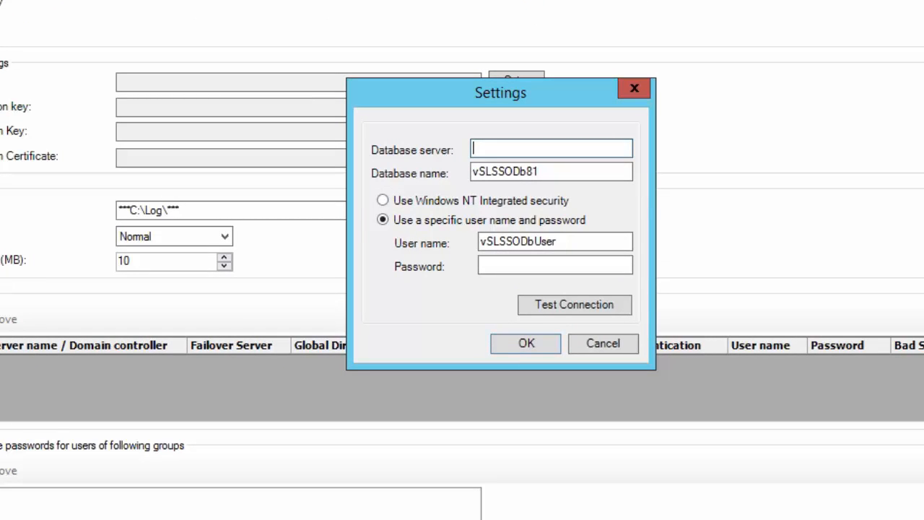
pyautogui.write('db')
pyautogui.press('Tab')
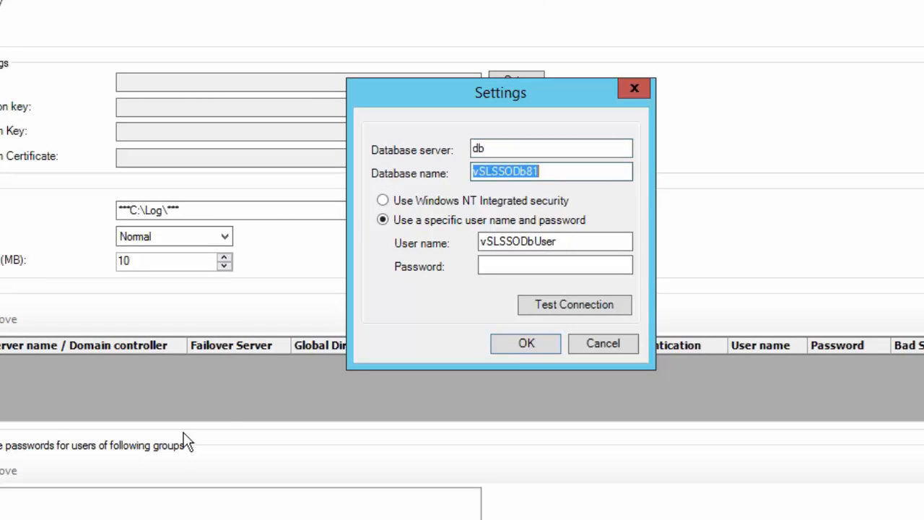
pyautogui.click(544, 267)
pyautogui.write('******')
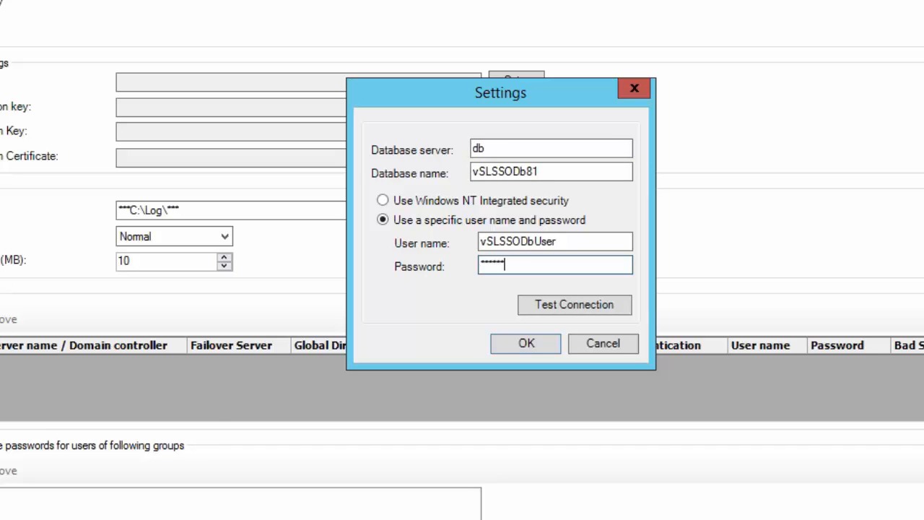
pyautogui.write('*')
pyautogui.click(574, 306)
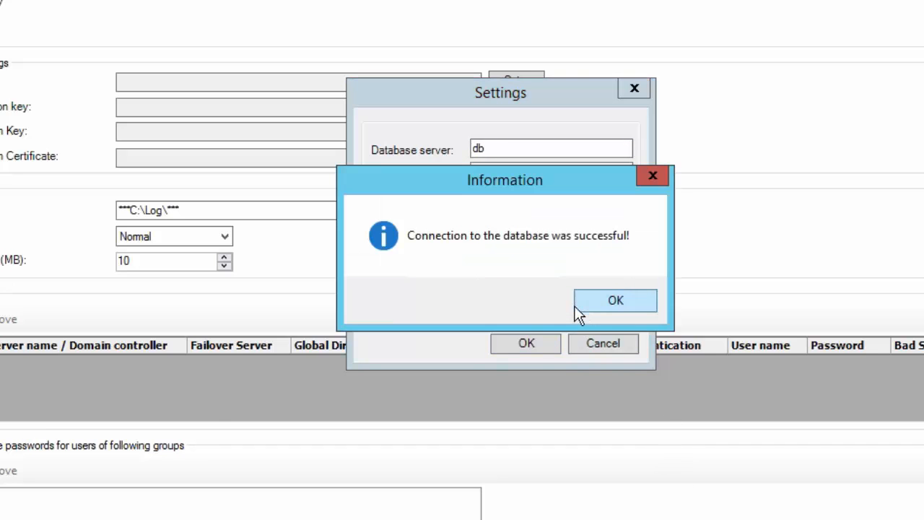
pyautogui.click(610, 307)
pyautogui.click(542, 333)
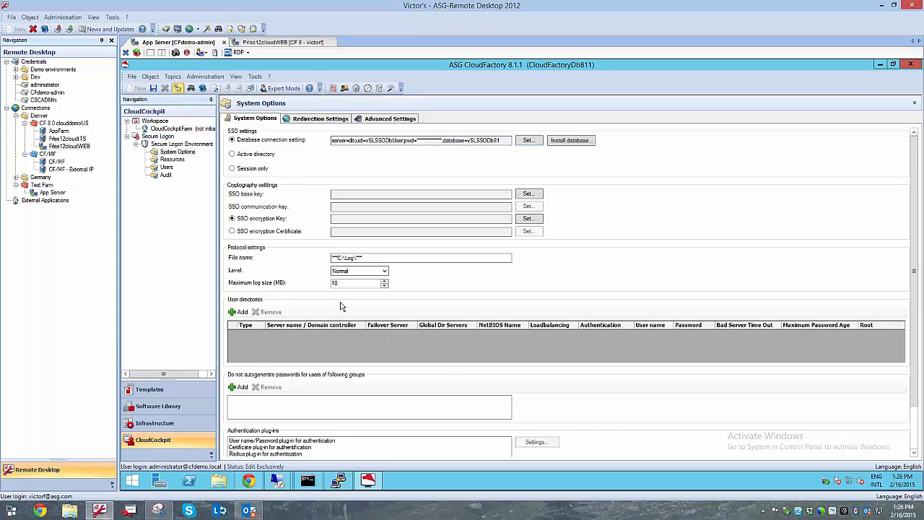
# Add a user directory with dc.cfdemo.local as both domain controller and failover server, and cfdemo as the NetBIOS name
pyautogui.click(242, 312)
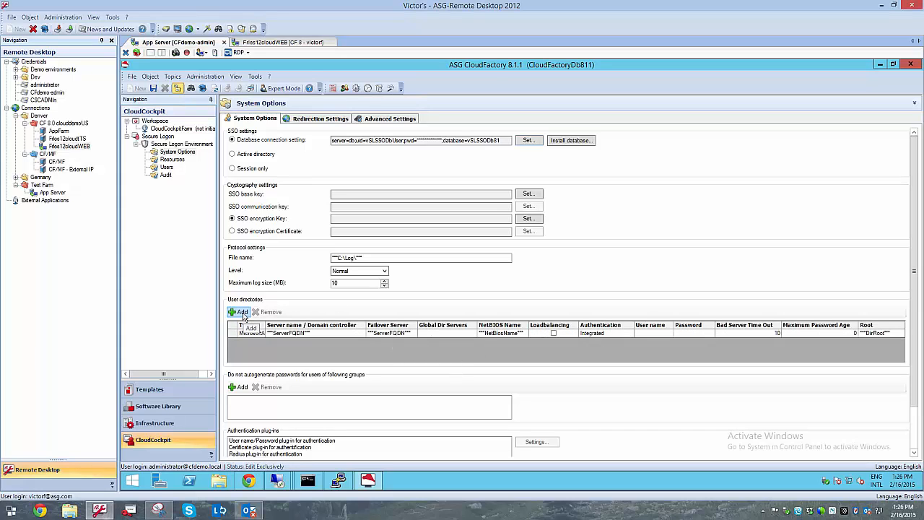
pyautogui.click(320, 333)
pyautogui.click(321, 332)
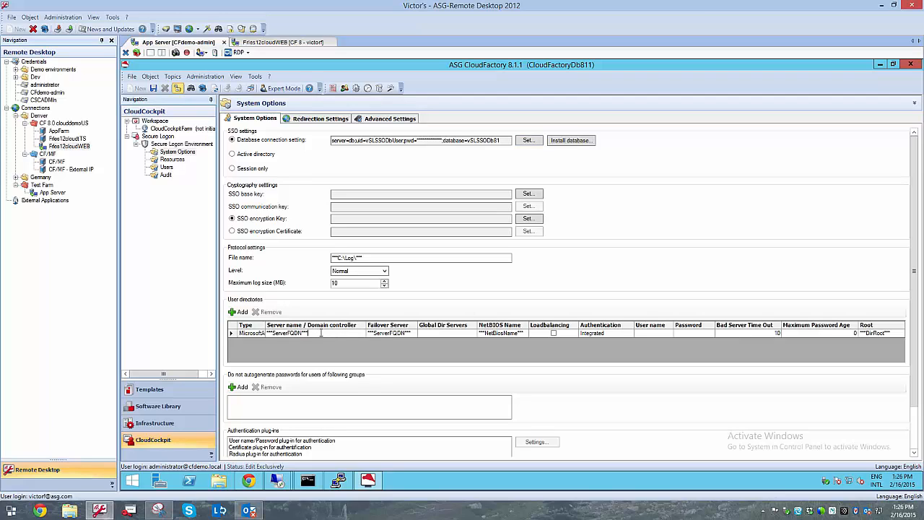
pyautogui.moveTo(321, 333); pyautogui.dragTo(253, 328)
pyautogui.write('dc.cfdemo.local')
pyautogui.press('Tab')
pyautogui.write('dc.cfdemo.local')
pyautogui.click(519, 335)
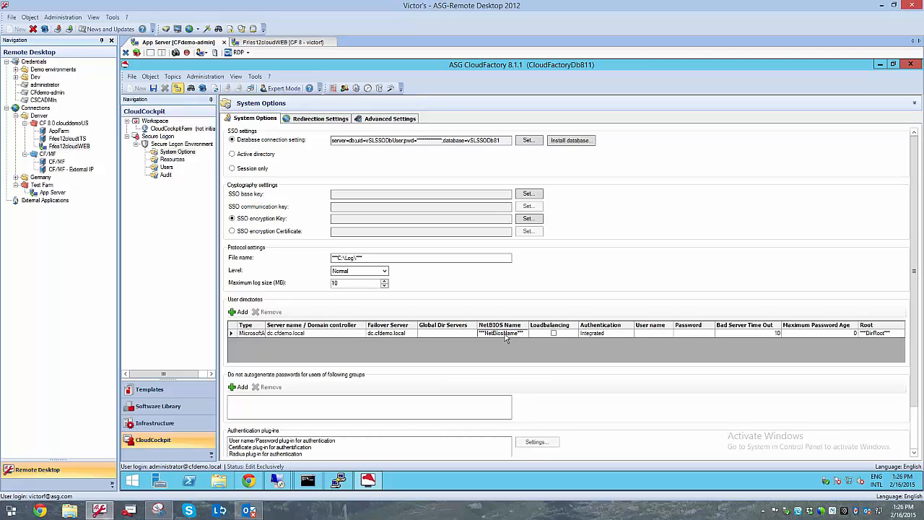
pyautogui.write('cfdemo')
# Set the user directory's authentication to NamePwd with user name cfdemo\administrator, and enter and confirm the account password
pyautogui.click(619, 333)
pyautogui.click(631, 333)
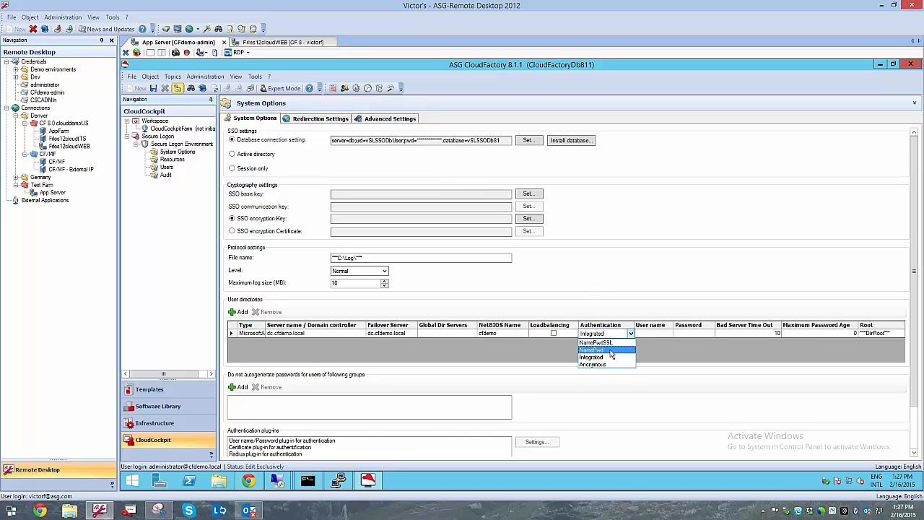
pyautogui.click(609, 350)
pyautogui.click(650, 333)
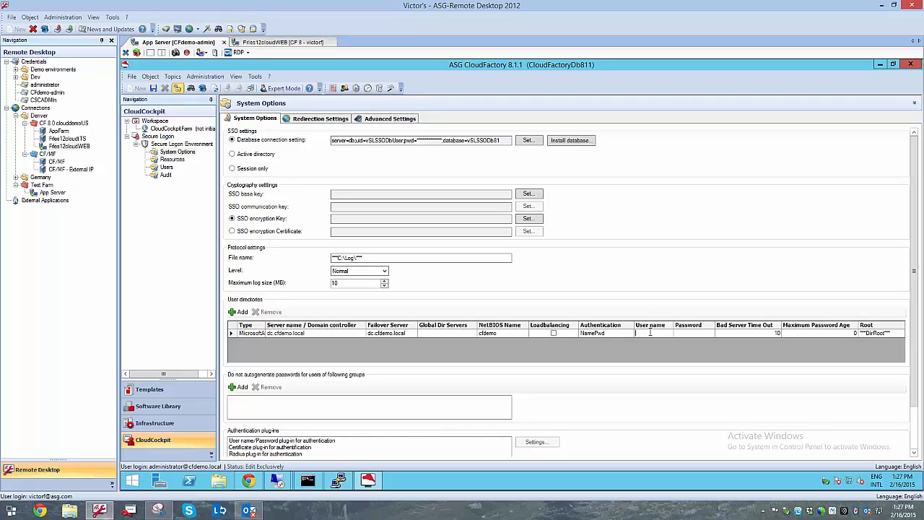
pyautogui.write('cfdem')
pyautogui.write('o\\administrator')
pyautogui.press('Tab')
pyautogui.click(711, 333)
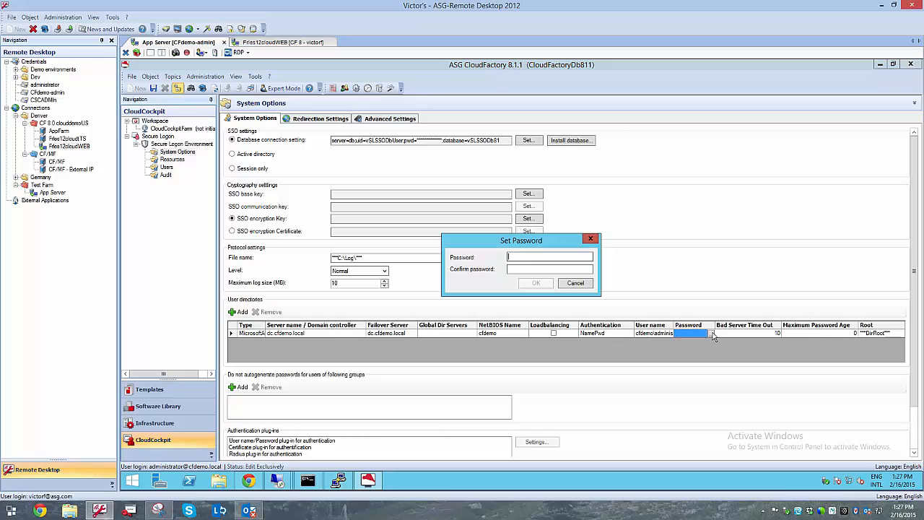
pyautogui.write('*******')
pyautogui.press('Tab')
pyautogui.write('*******')
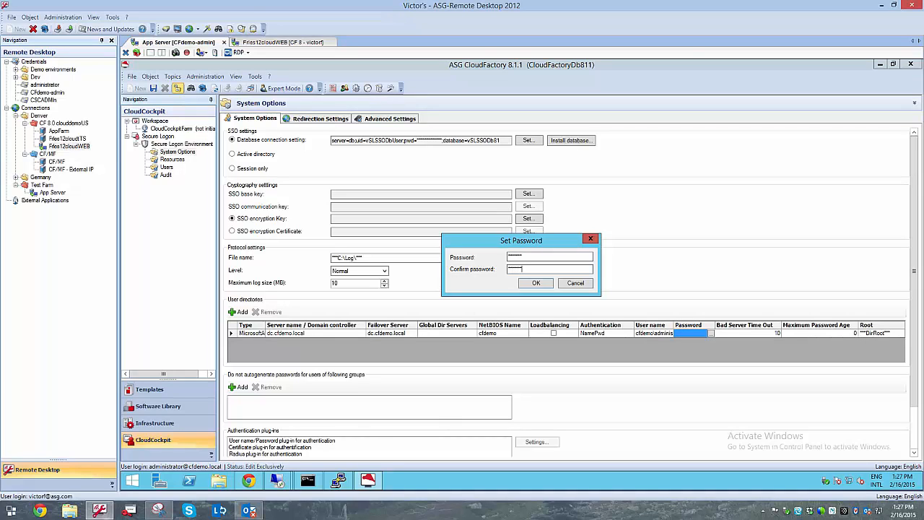
pyautogui.click(538, 284)
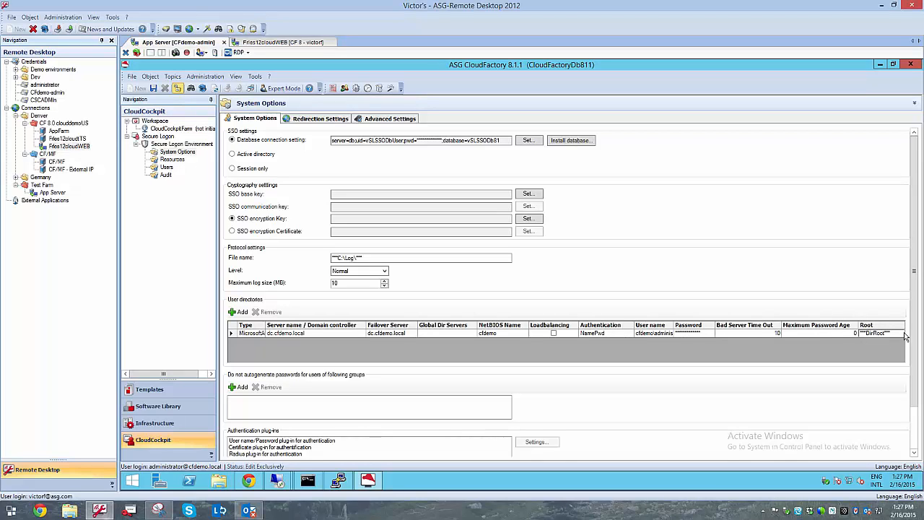
# Set the user directory's root to DC=cfdemo,DC=local
pyautogui.click(878, 334)
pyautogui.write('DC')
pyautogui.write('=cfdemo')
pyautogui.write(', DC=')
pyautogui.write('local')
pyautogui.click(806, 351)
# Set the SSO base key, entering and confirming its password
pyautogui.click(528, 195)
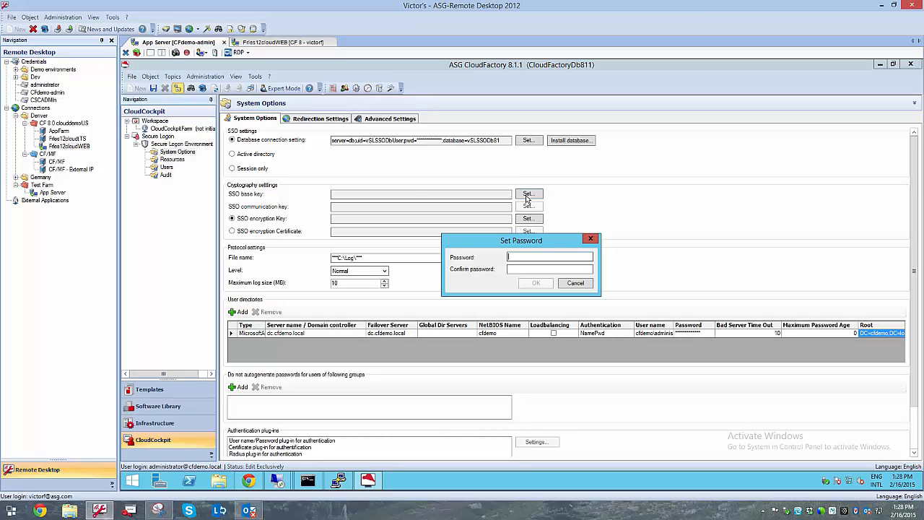
pyautogui.write('*******')
pyautogui.press('Tab')
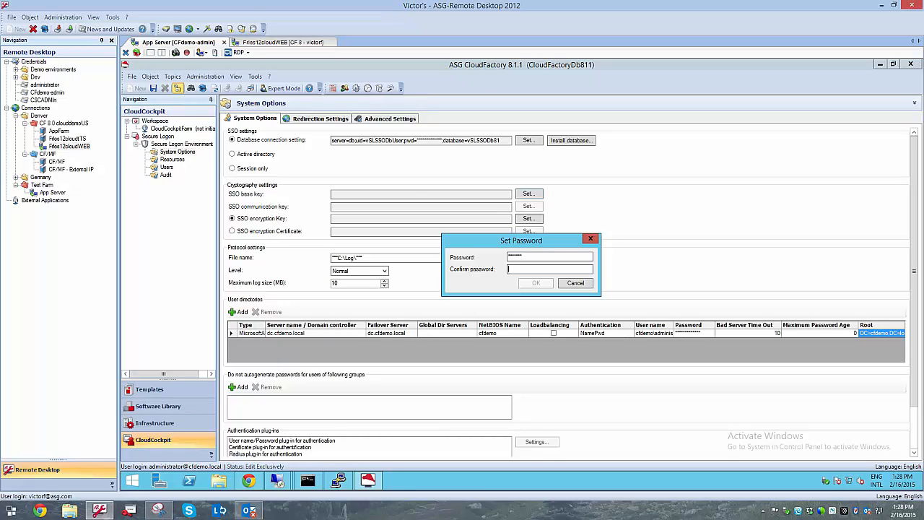
pyautogui.write('******')
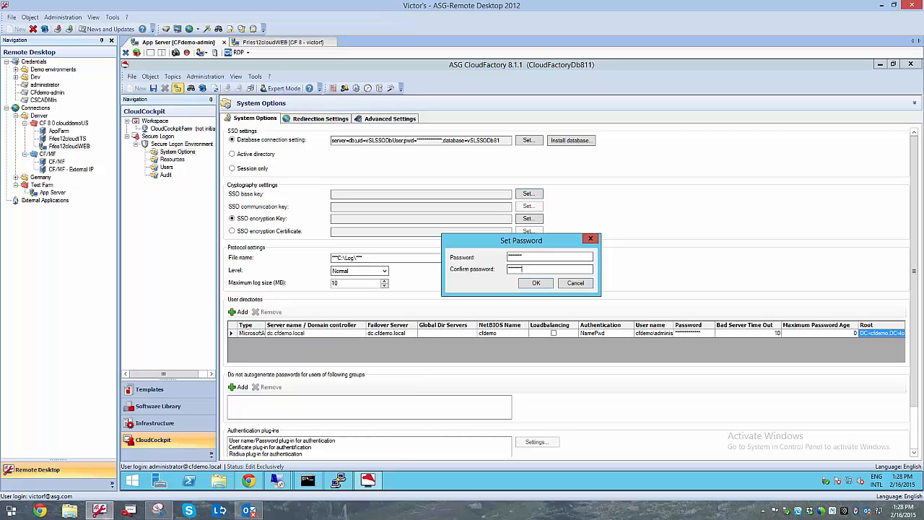
pyautogui.click(535, 283)
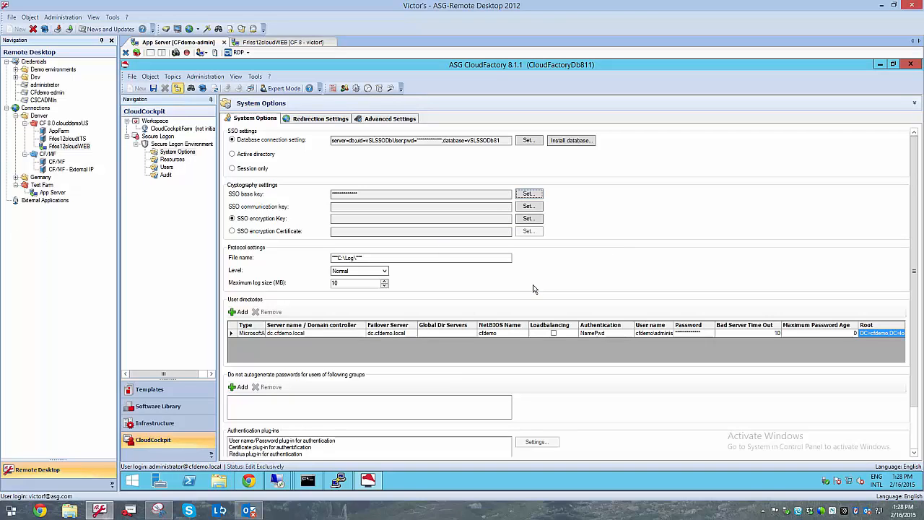
# Set the SSO communication key, entering and confirming its password
pyautogui.click(527, 208)
pyautogui.write('*')
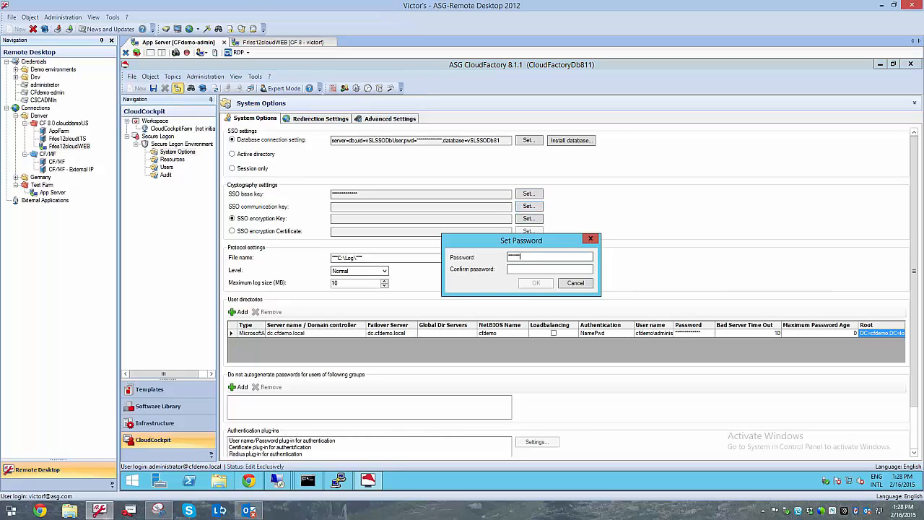
pyautogui.press('Tab')
pyautogui.write('*******')
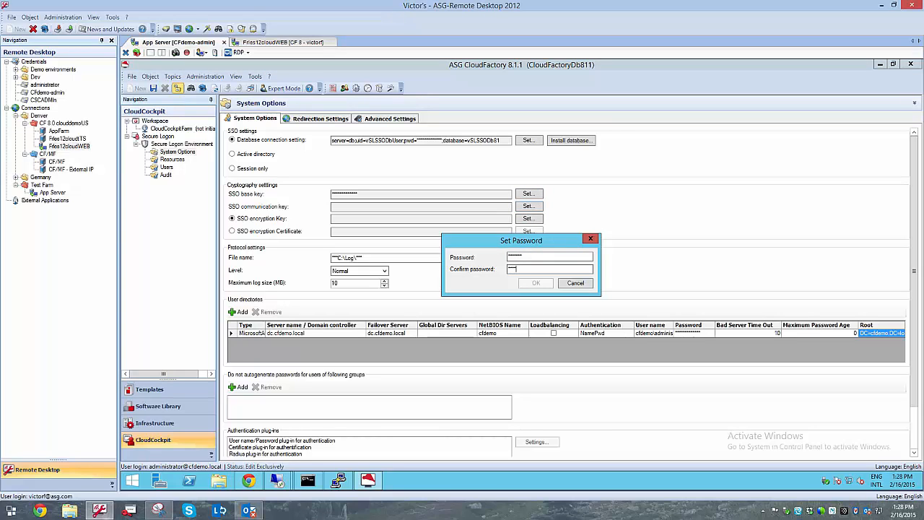
pyautogui.click(535, 282)
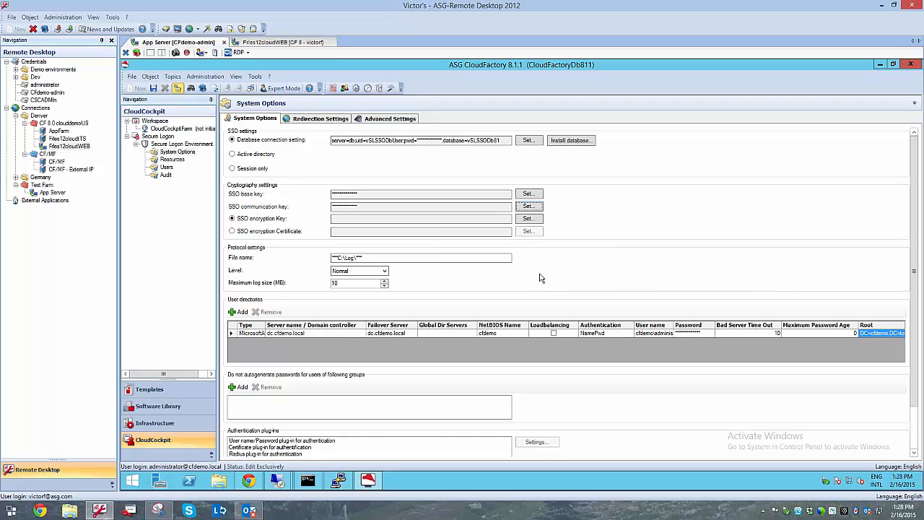
# Set the SSO encryption key by entering and confirming its password, and save the System Options
pyautogui.click(530, 218)
pyautogui.write('******')
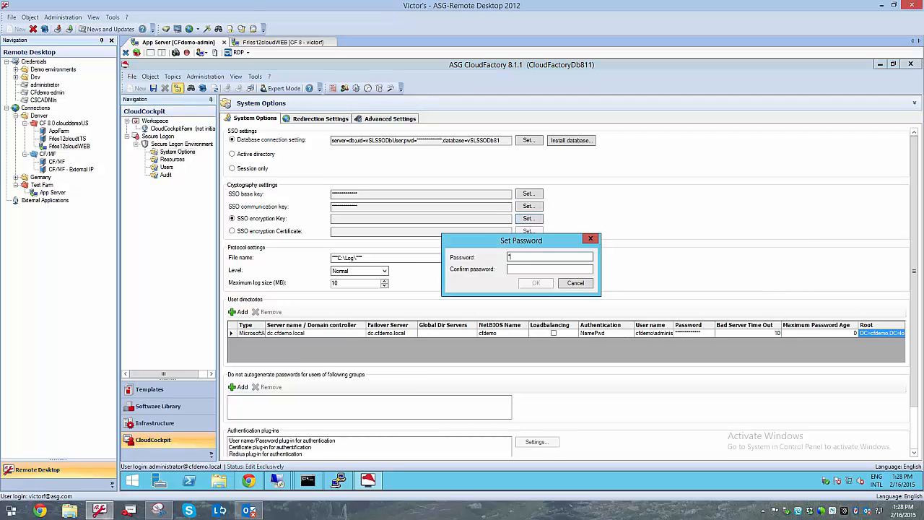
pyautogui.write('*')
pyautogui.press('Tab')
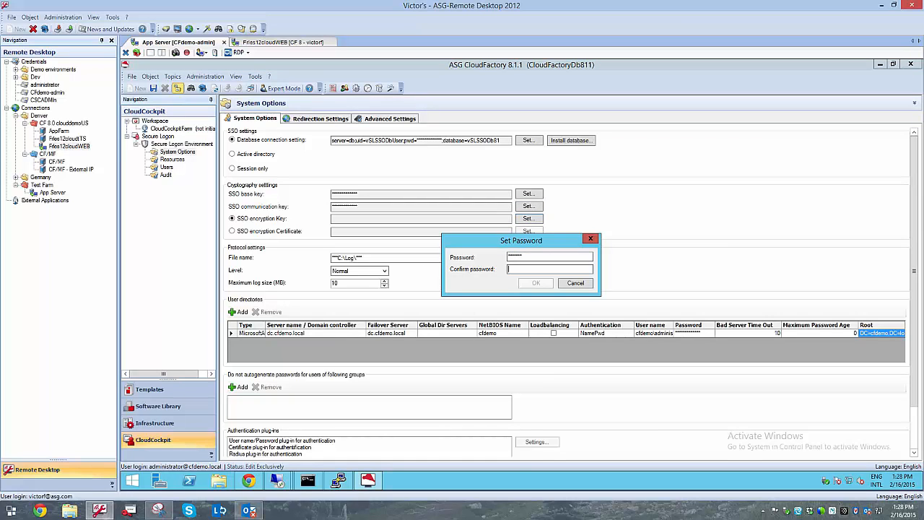
pyautogui.write('*******')
pyautogui.click(536, 283)
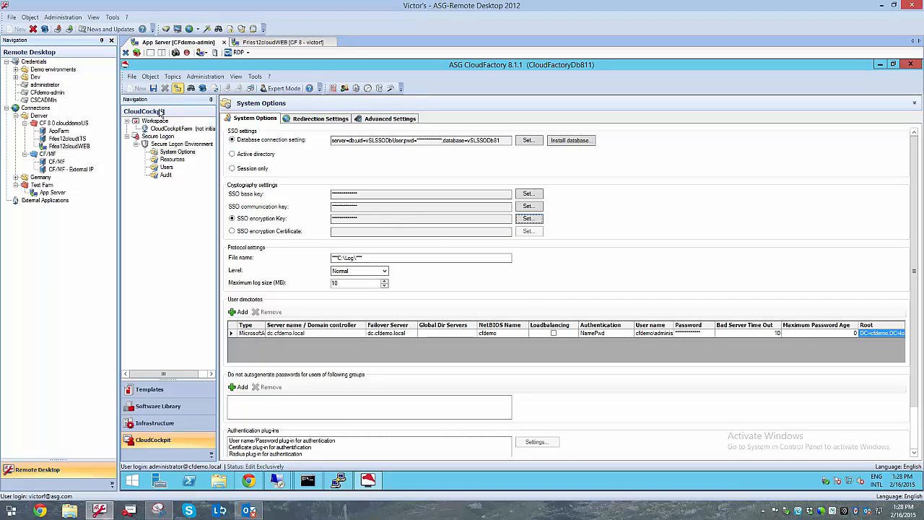
pyautogui.click(153, 88)
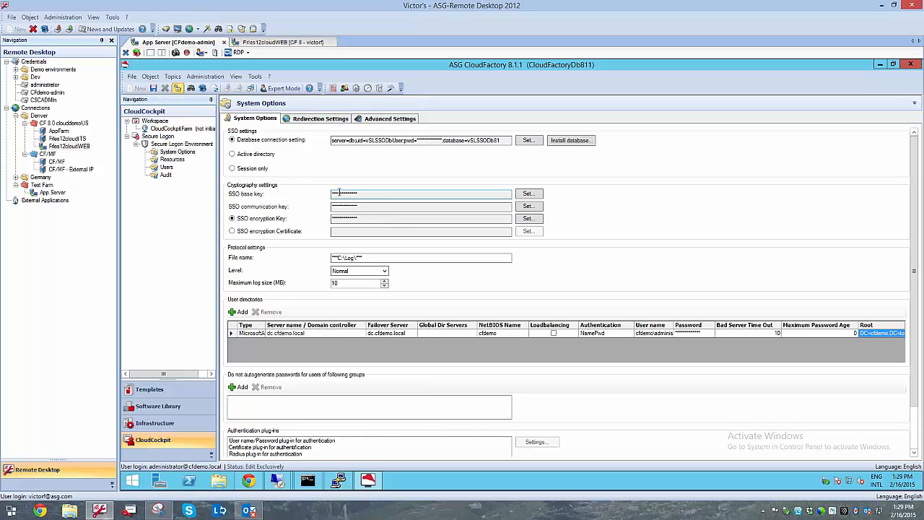
pyautogui.click(177, 152)
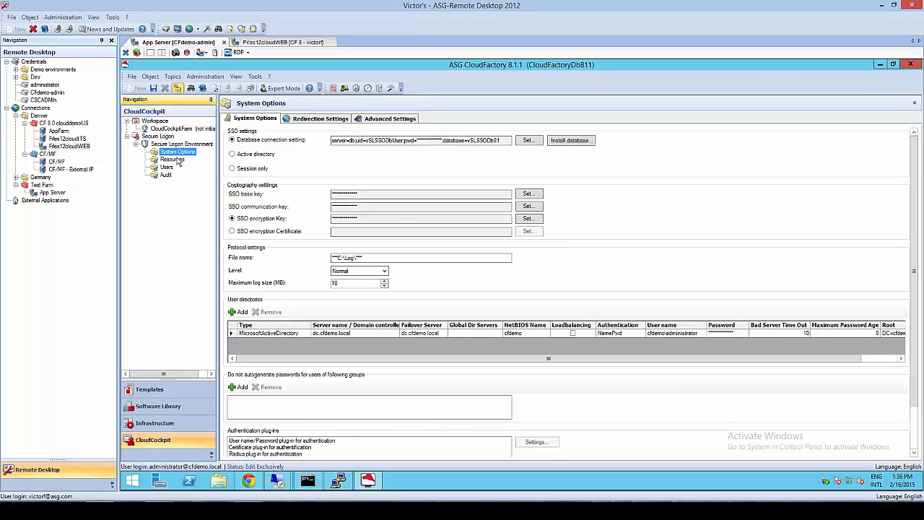
# Unlock the Secure Logon Resources for exclusive editing and add an SSO template named CloudCockpit
pyautogui.click(179, 160)
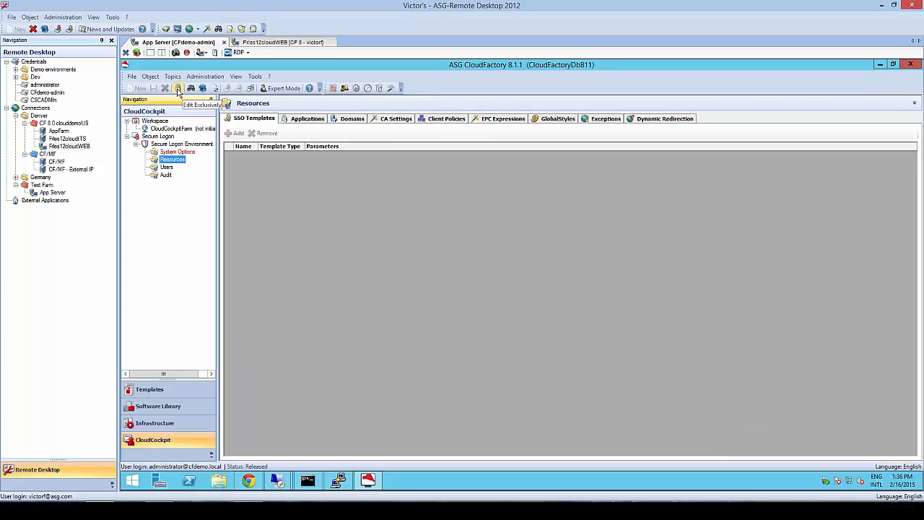
pyautogui.click(178, 88)
pyautogui.click(241, 135)
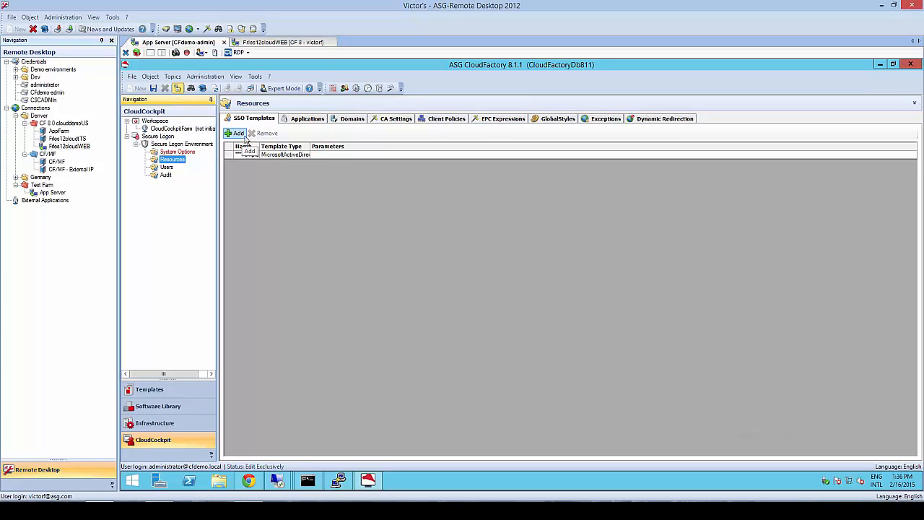
pyautogui.moveTo(257, 146); pyautogui.dragTo(324, 147)
pyautogui.click(274, 155)
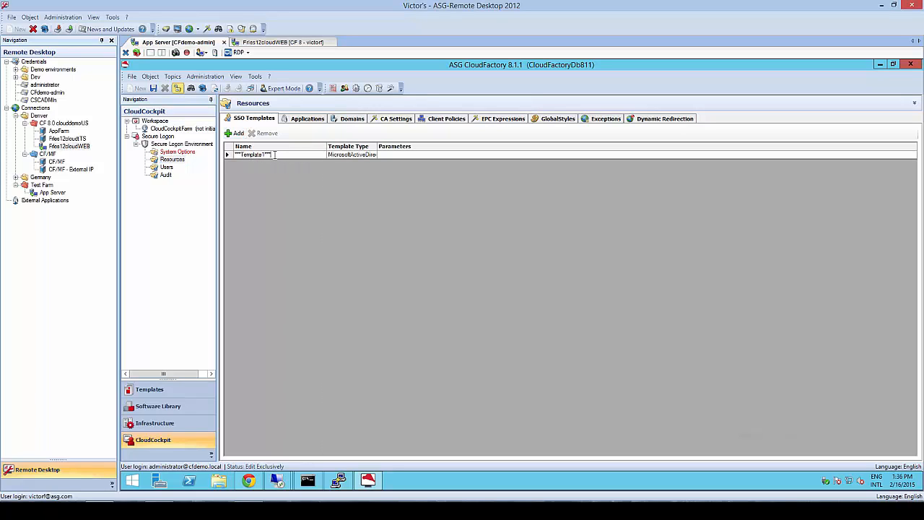
pyautogui.write('CloudCockpit')
pyautogui.press('Tab')
# Assign the domain DC=cfdemo,DC=local as the CloudCockpit SSO template's parameter and save the Resources
pyautogui.click(389, 153)
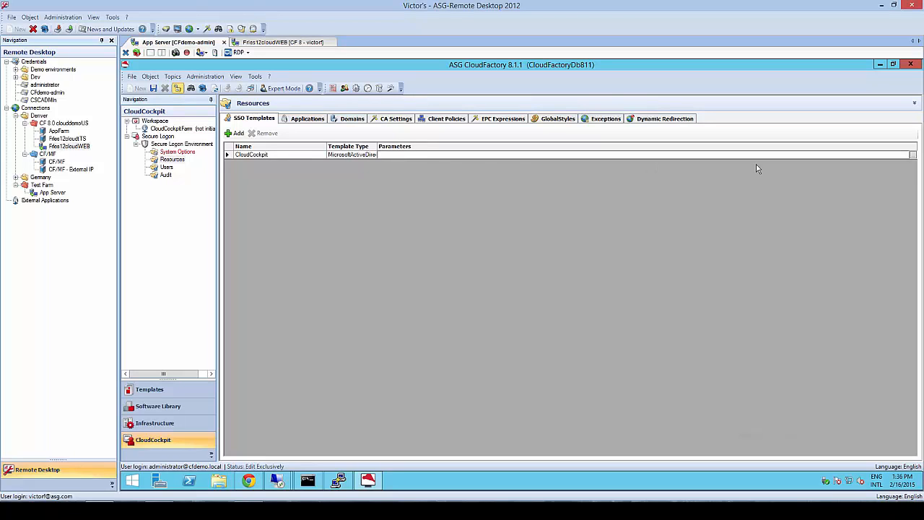
pyautogui.click(913, 155)
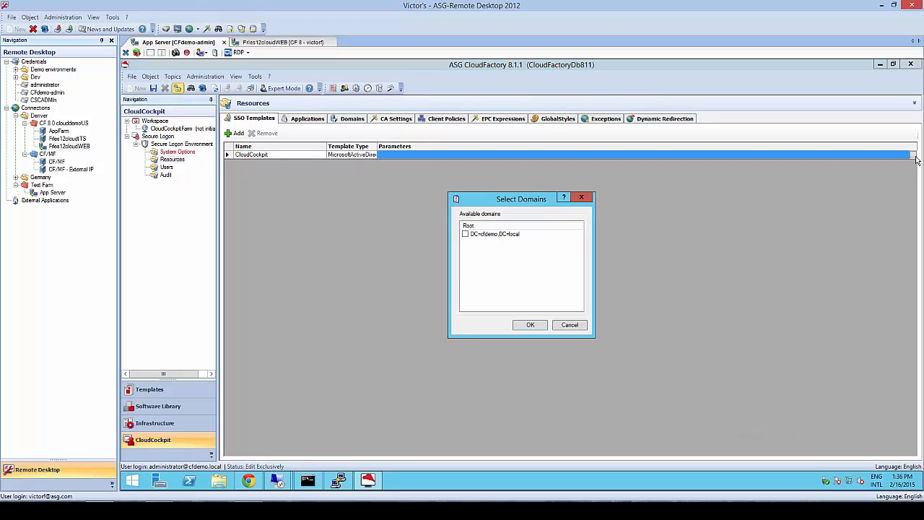
pyautogui.click(465, 235)
pyautogui.click(528, 324)
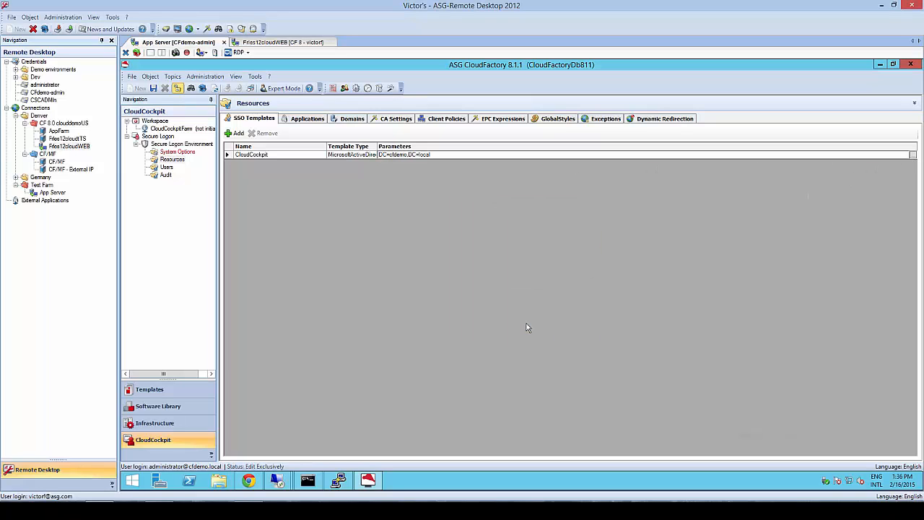
pyautogui.click(154, 89)
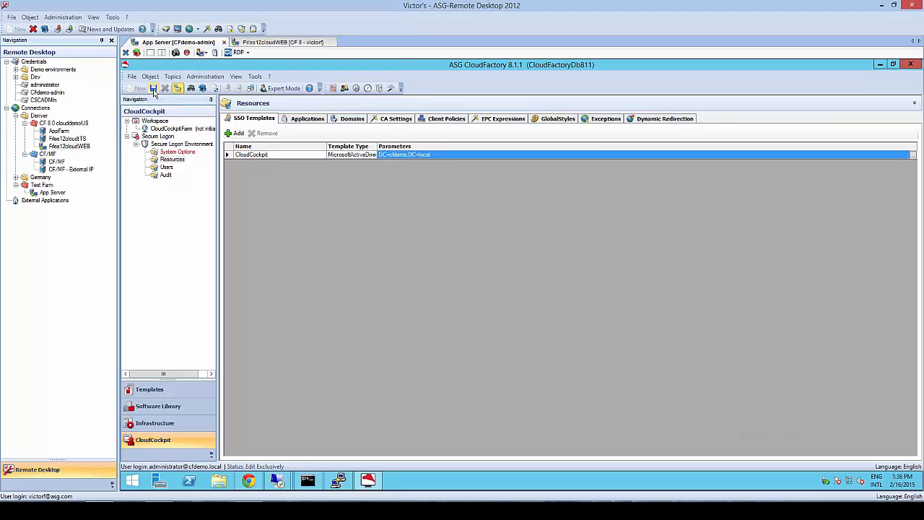
# Add an application named cloudcockpit to the Secure Logon Resources
pyautogui.click(314, 122)
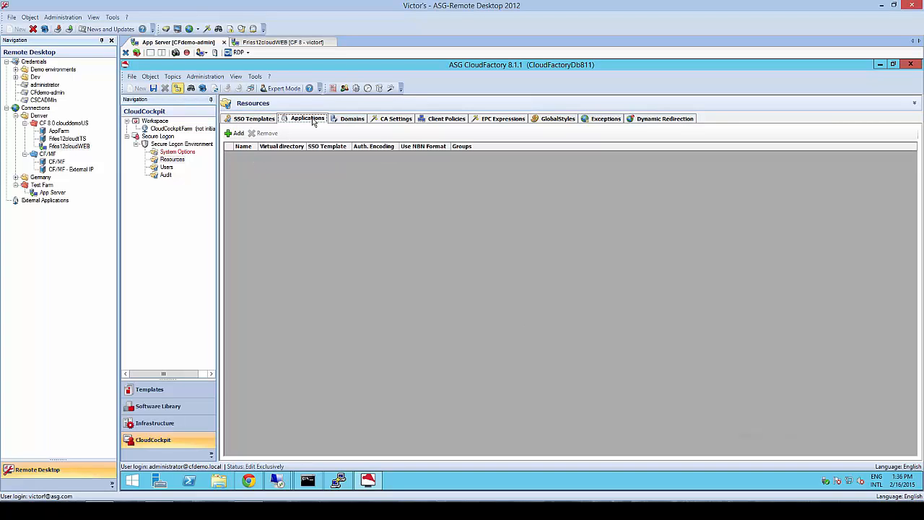
pyautogui.click(238, 135)
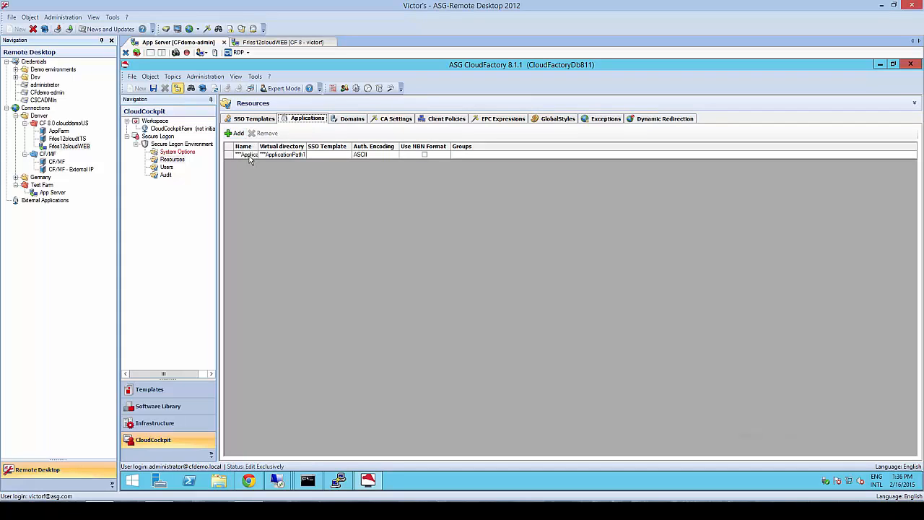
pyautogui.moveTo(292, 147); pyautogui.dragTo(333, 147)
pyautogui.click(276, 157)
pyautogui.write('cl')
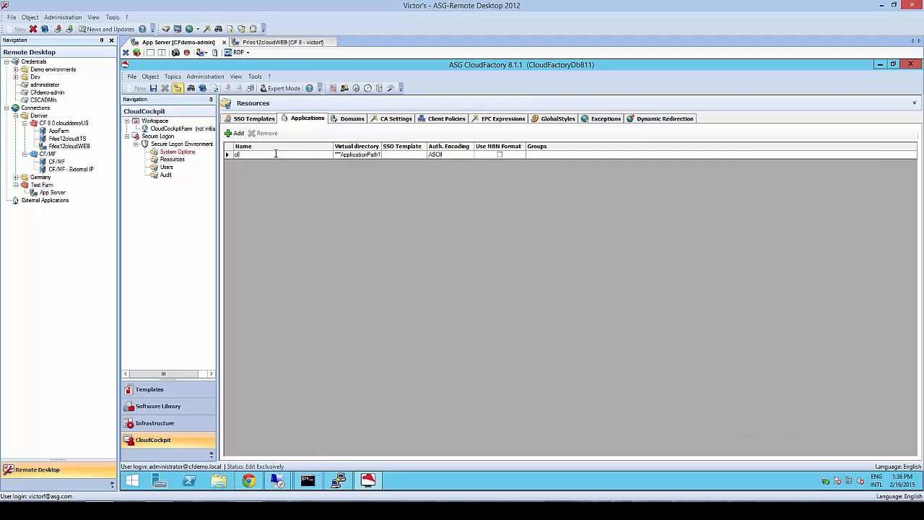
pyautogui.write('oudcocpit')
pyautogui.click(275, 154)
pyautogui.press('BackSpace')
pyautogui.press('BackSpace')
pyautogui.press('BackSpace')
pyautogui.write('ckpi')
pyautogui.press('Return')
# Set the application's virtual directory to cloudcockpit and its SSO template to CloudCockpit
pyautogui.press('Tab')
pyautogui.write('cloudcockpit')
pyautogui.press('Tab')
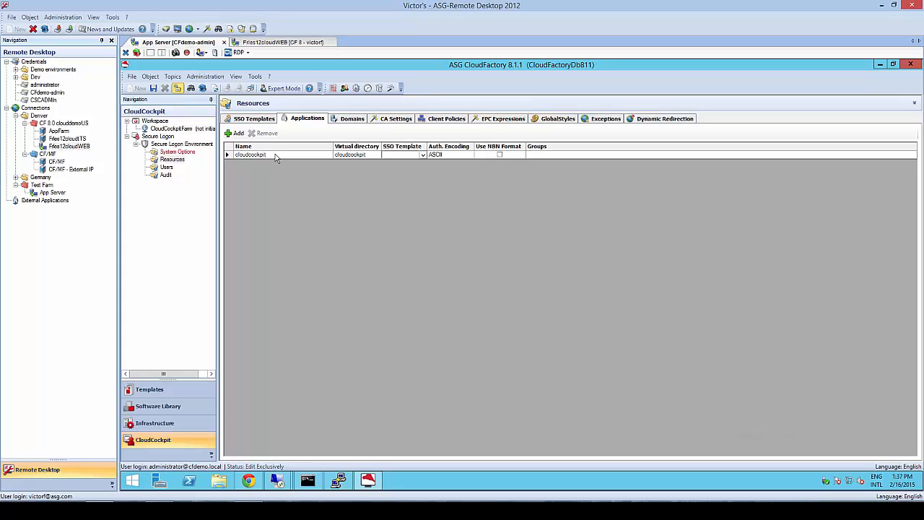
pyautogui.click(423, 155)
pyautogui.click(414, 164)
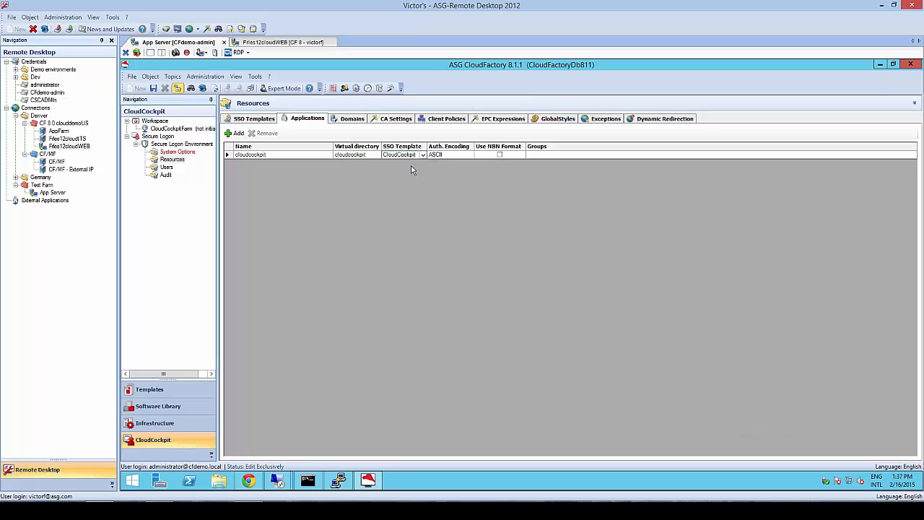
# Assign the Domain Users group from the cfdemo.local Users container to the cloudcockpit application
pyautogui.click(536, 155)
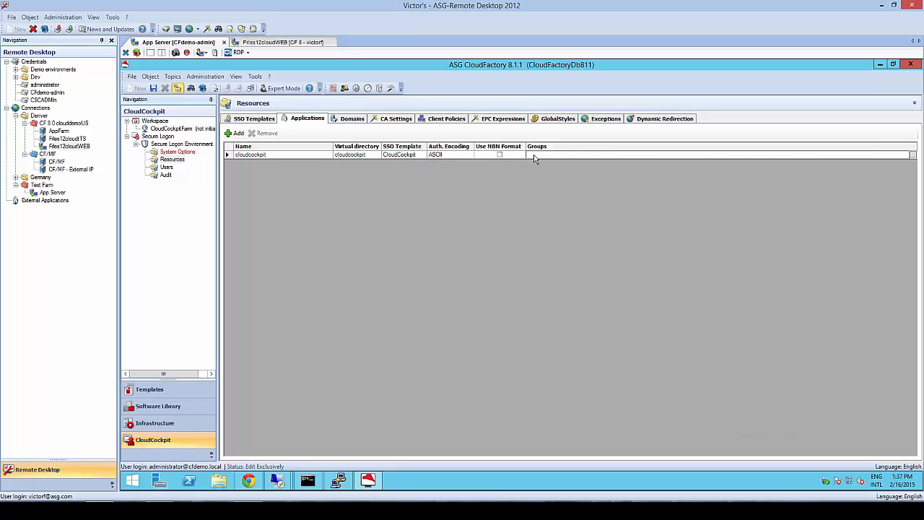
pyautogui.click(913, 155)
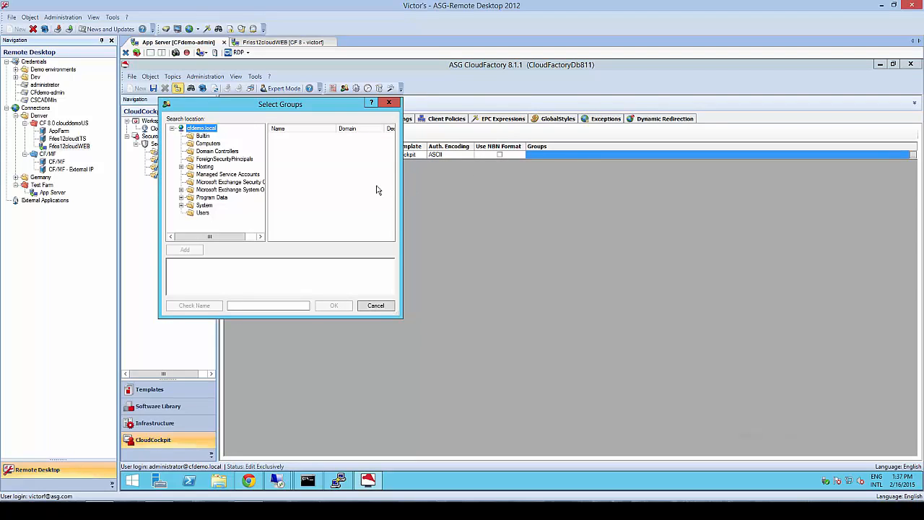
pyautogui.click(181, 168)
pyautogui.click(206, 167)
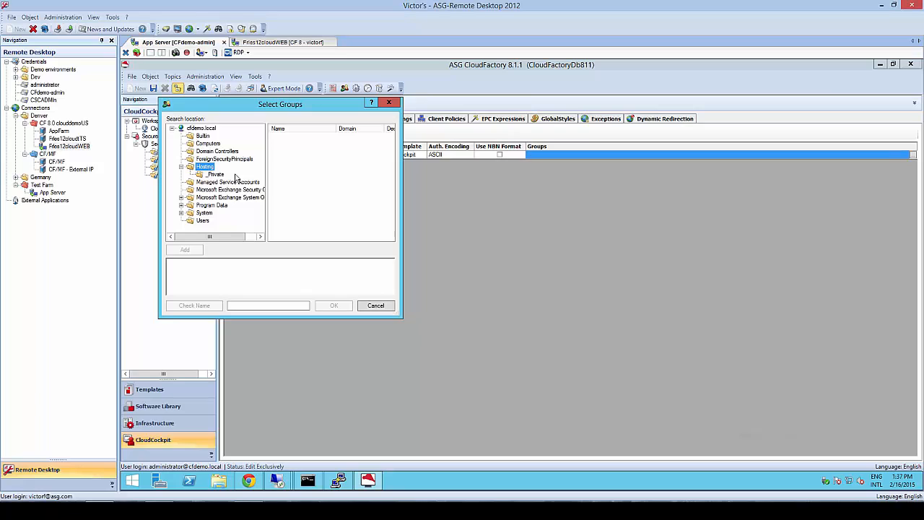
pyautogui.click(203, 221)
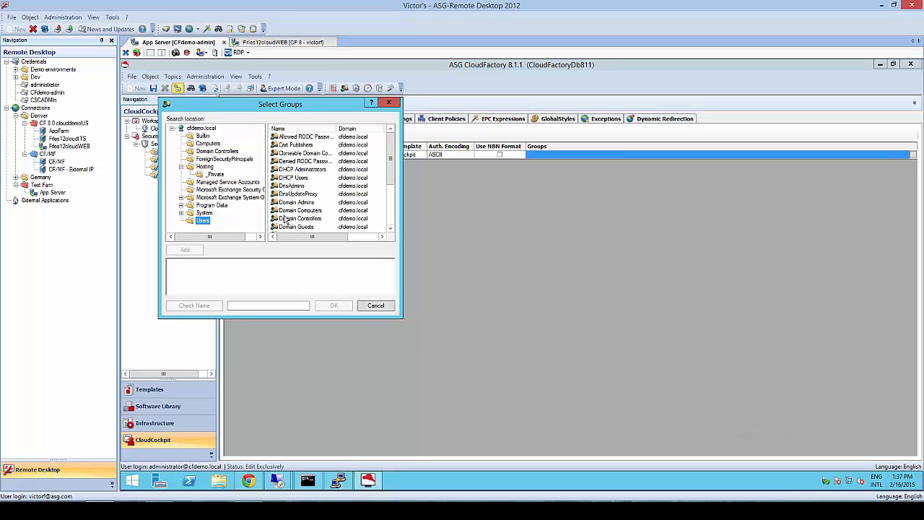
pyautogui.scroll(-1, 392, 171)
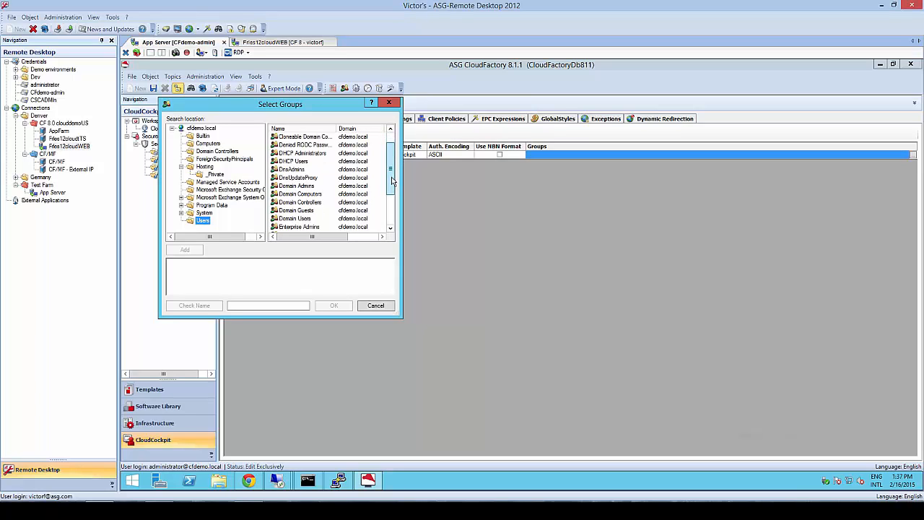
pyautogui.click(296, 211)
pyautogui.click(196, 250)
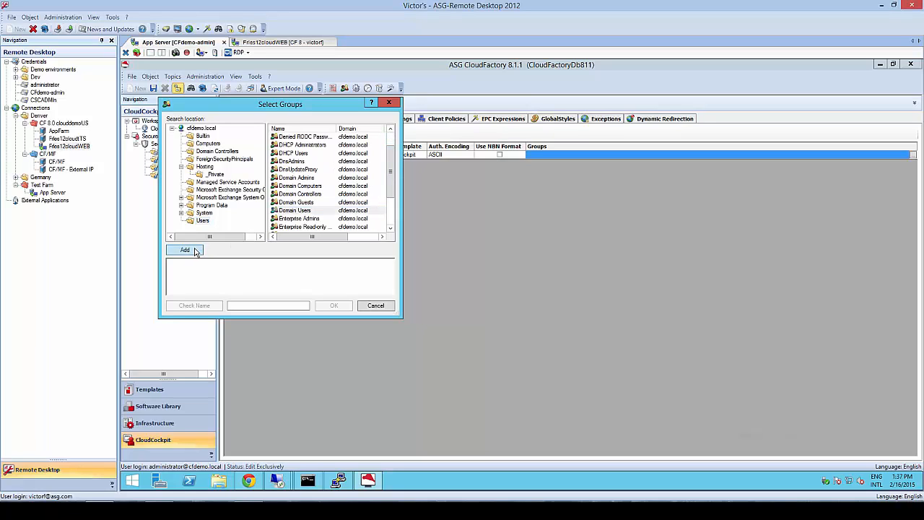
pyautogui.click(334, 306)
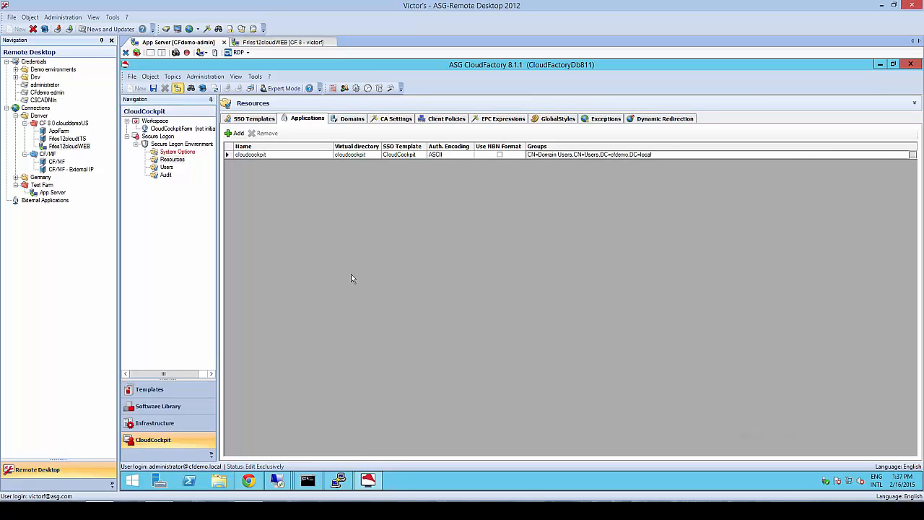
# Add a second application named cloudstore with virtual directory CloudStore and SSO template CloudCockpit
pyautogui.click(239, 135)
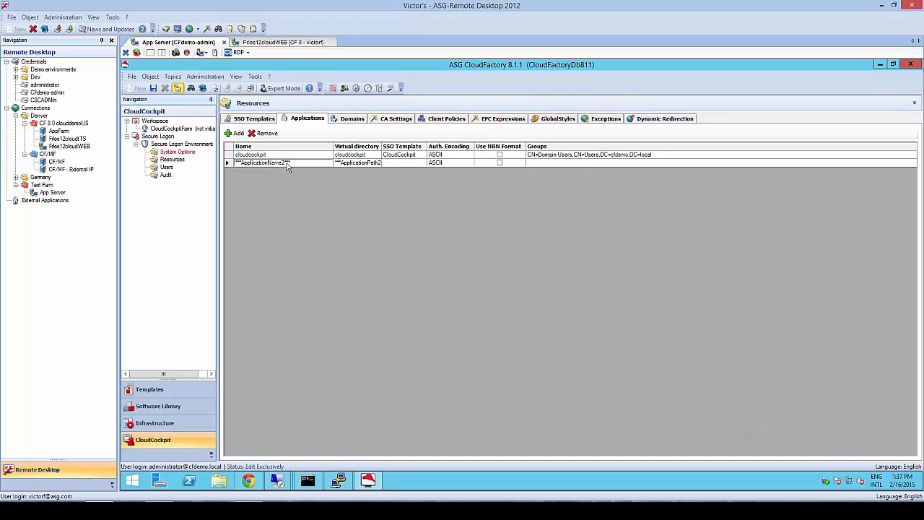
pyautogui.click(287, 165)
pyautogui.write('cloudstore')
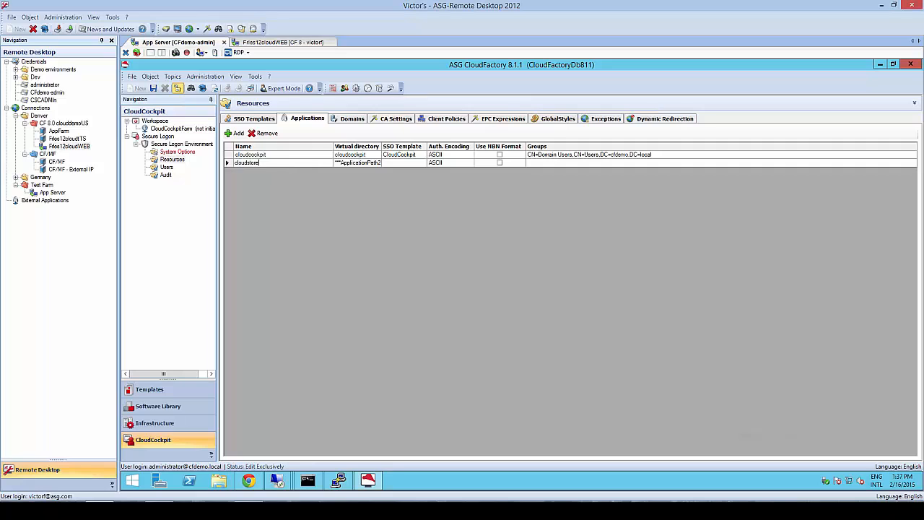
pyautogui.press('Tab')
pyautogui.write('clou')
pyautogui.press('BackSpace')
pyautogui.press('BackSpace')
pyautogui.press('BackSpace')
pyautogui.write('CloudStore')
pyautogui.press('Tab')
pyautogui.click(424, 164)
pyautogui.click(423, 173)
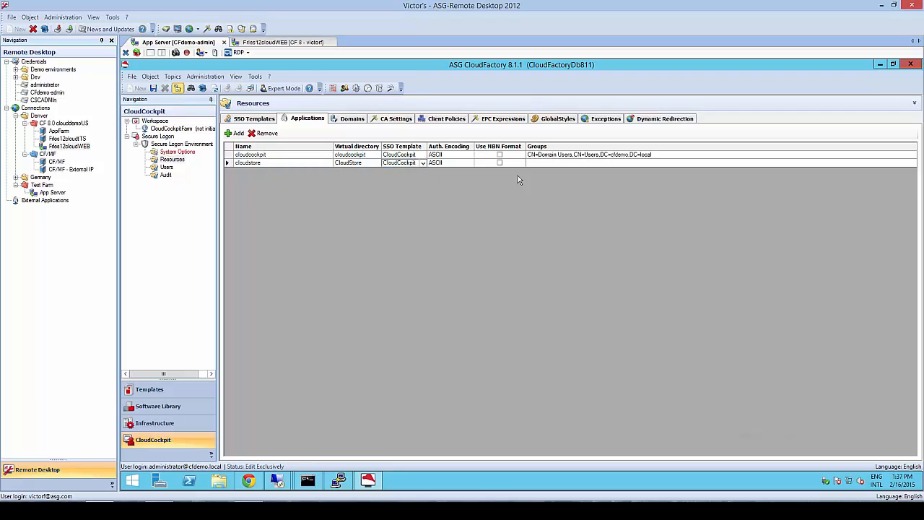
# Assign the Domain Users group from the cfdemo.local Users container to the cloudstore application
pyautogui.click(889, 165)
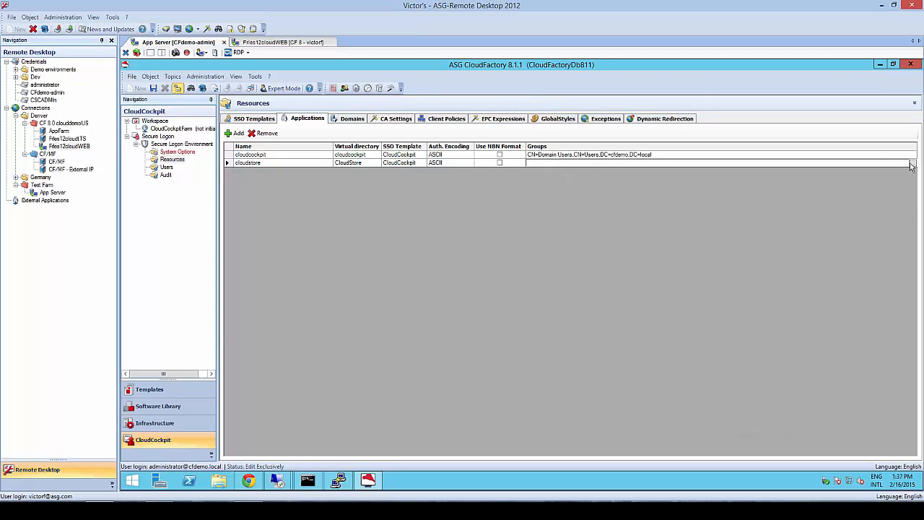
pyautogui.click(912, 164)
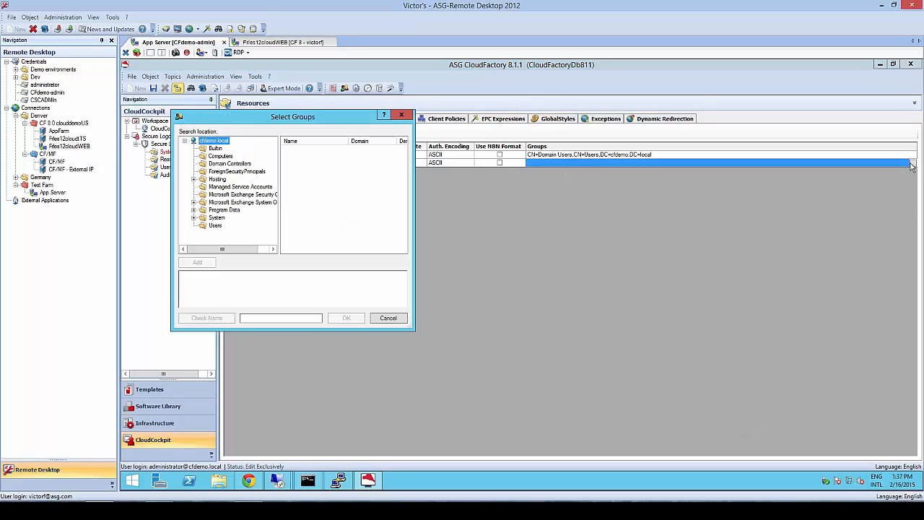
pyautogui.click(217, 225)
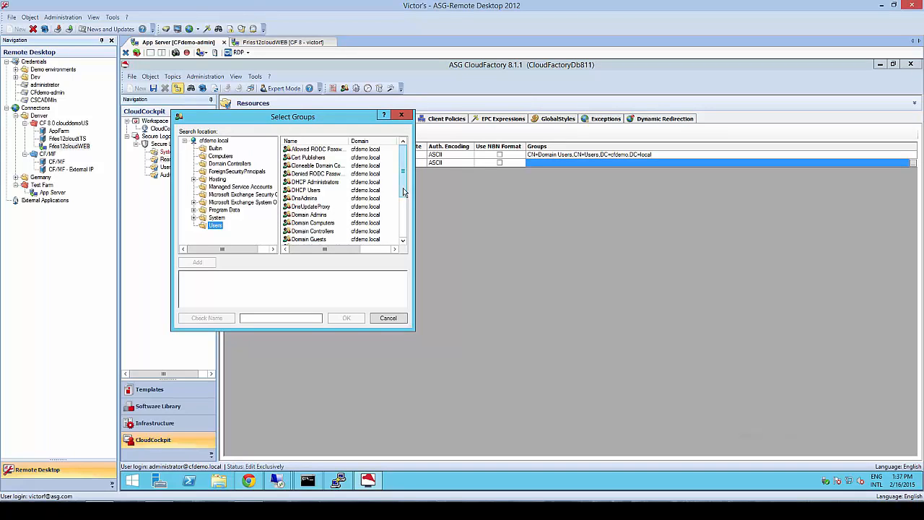
pyautogui.moveTo(403, 193); pyautogui.dragTo(403, 224)
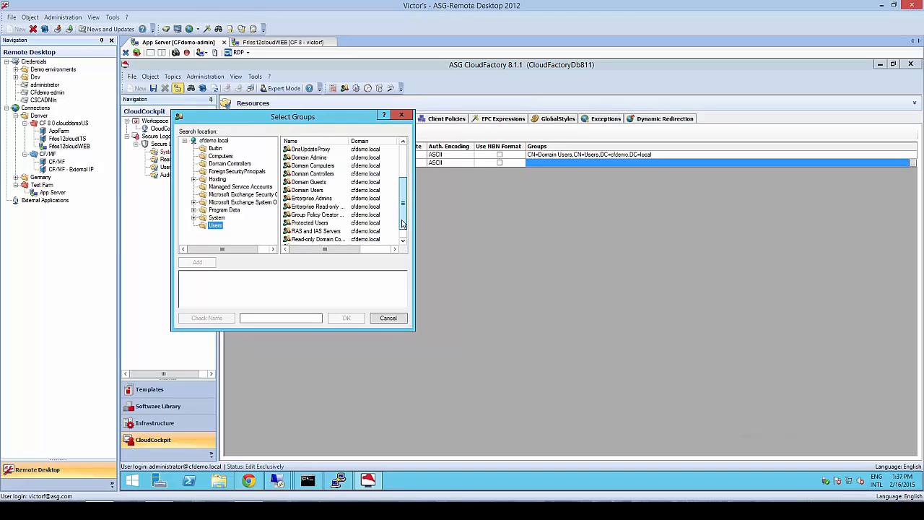
pyautogui.click(318, 190)
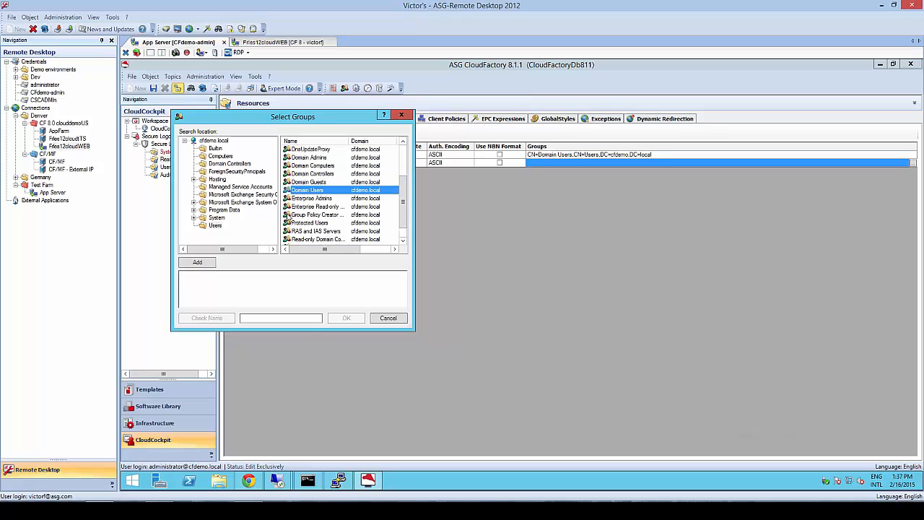
pyautogui.click(202, 262)
pyautogui.click(347, 318)
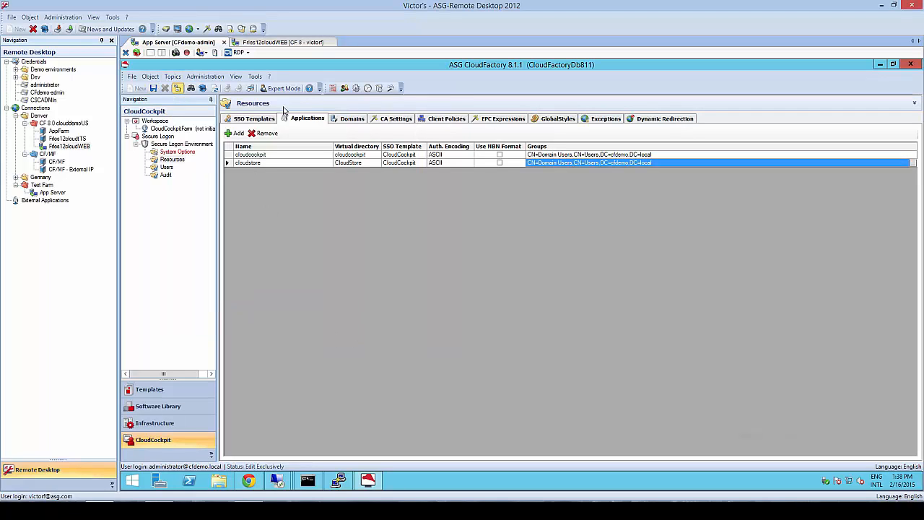
# Add a domain to the Secure Logon Resources with FQDN my.cfdemo.local and root domain cfdemo.local
pyautogui.click(354, 119)
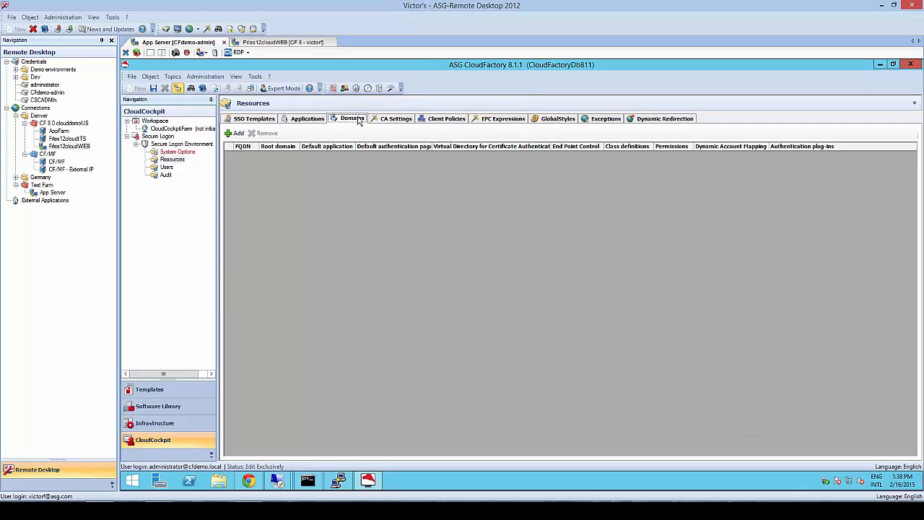
pyautogui.click(236, 134)
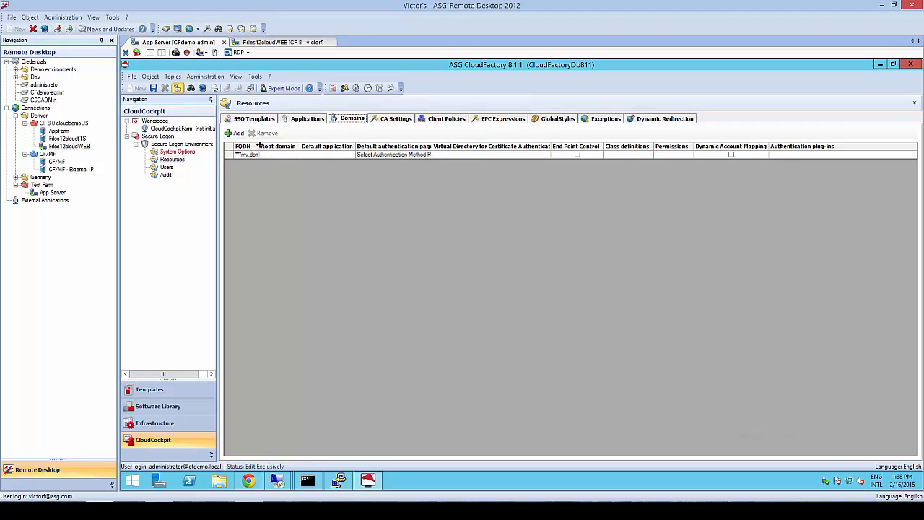
pyautogui.moveTo(256, 146); pyautogui.dragTo(312, 146)
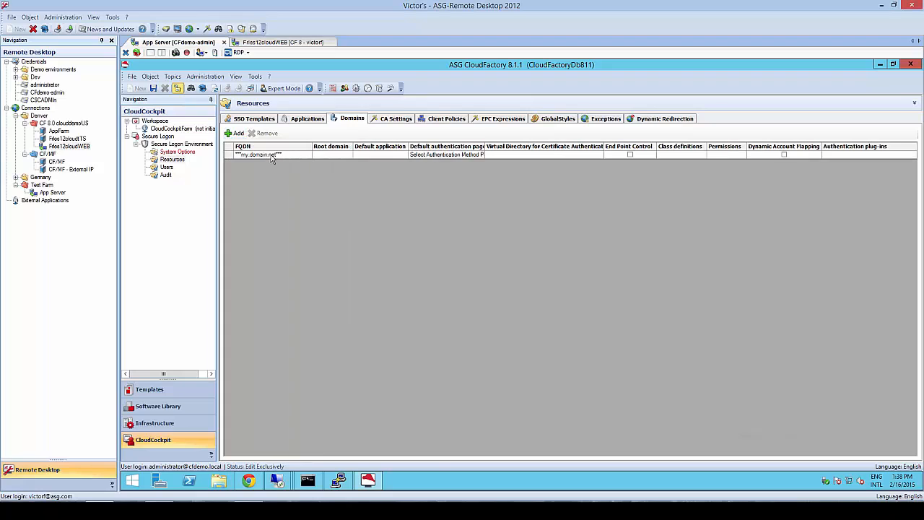
pyautogui.click(286, 155)
pyautogui.write('my.cfdemo.local')
pyautogui.click(337, 156)
pyautogui.write('cfdemo.local')
pyautogui.press('Tab')
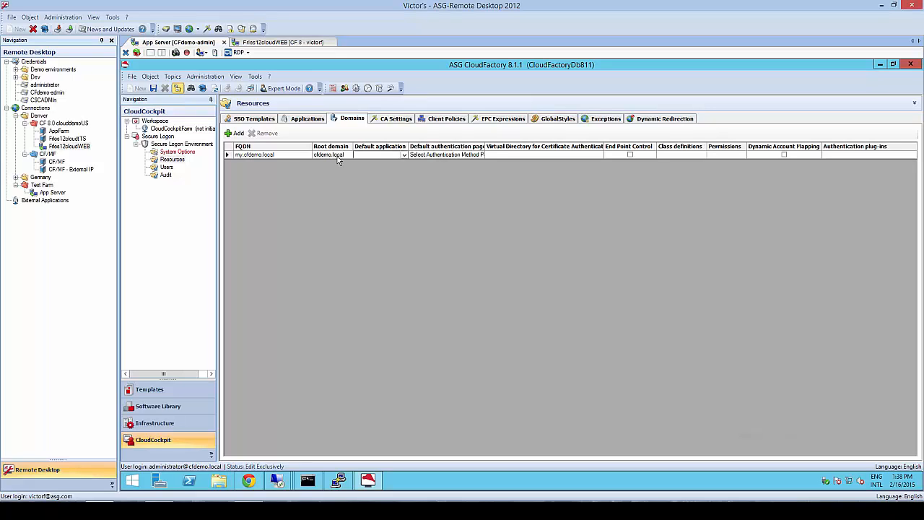
# Set the domain's default application to cloudcockpit and its default authentication page to Select Authentication Method Page
pyautogui.click(405, 156)
pyautogui.click(395, 176)
pyautogui.click(442, 156)
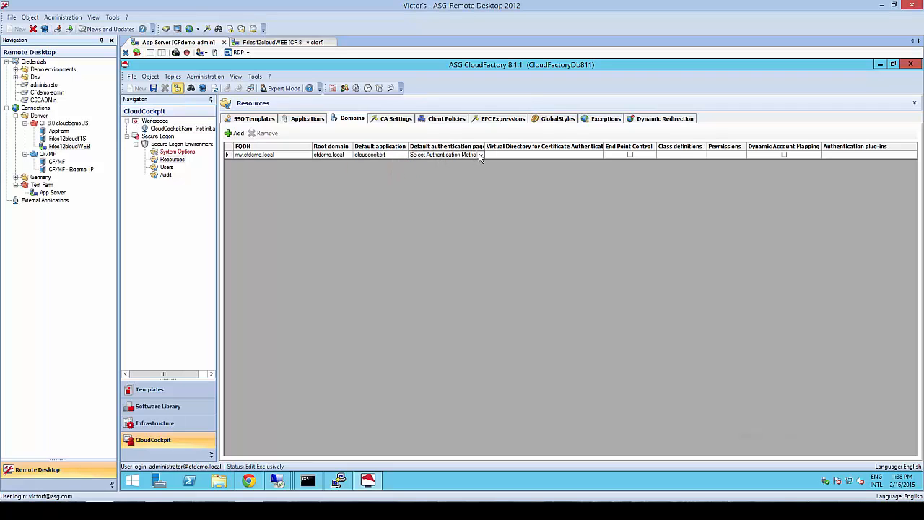
pyautogui.click(480, 156)
pyautogui.click(479, 167)
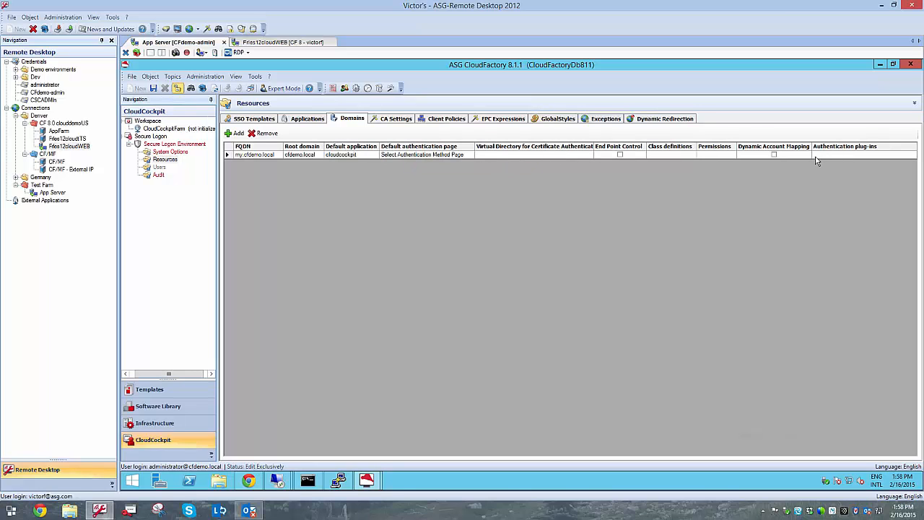
# Enable the User name/Password and vOTP logon authentication plug-ins for the my.cfdemo.local domain
pyautogui.click(817, 156)
pyautogui.click(914, 155)
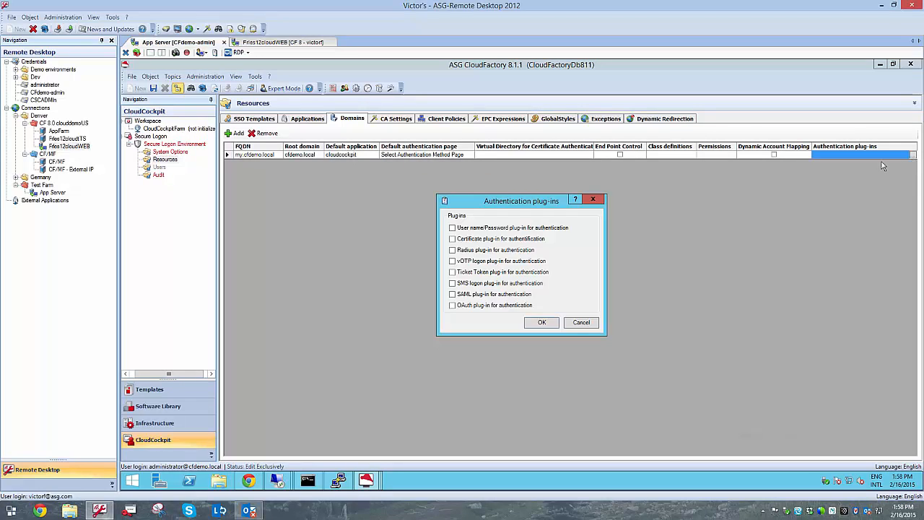
pyautogui.click(453, 228)
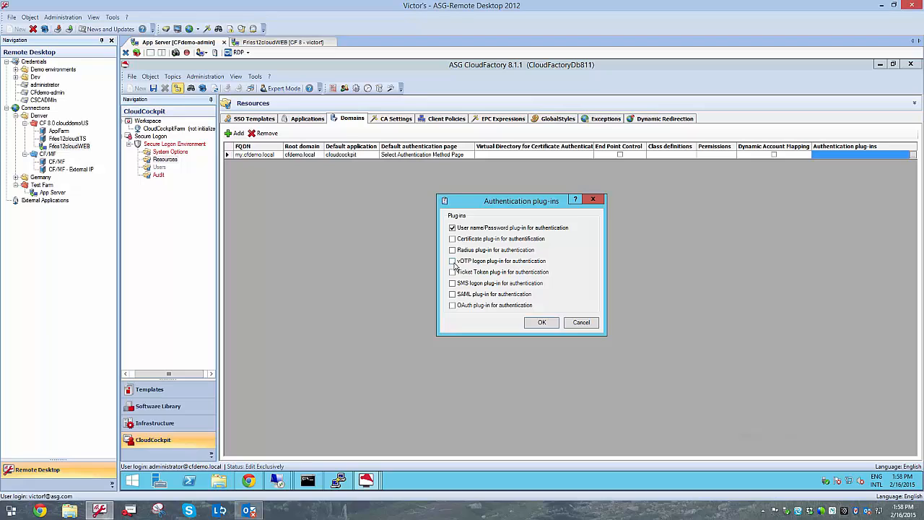
pyautogui.click(453, 262)
pyautogui.click(543, 323)
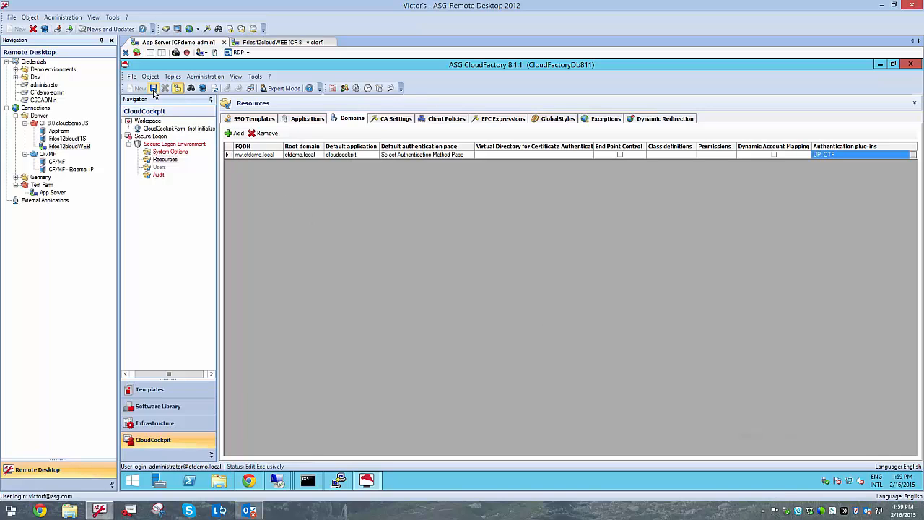
# Apply the configuration changes to the Secure Logon Environment and dismiss the resulting message
pyautogui.click(173, 145)
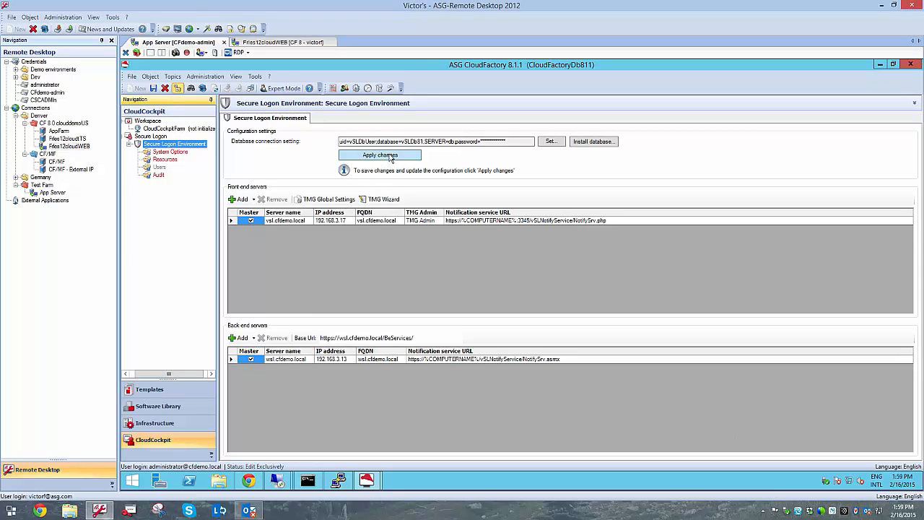
pyautogui.click(389, 155)
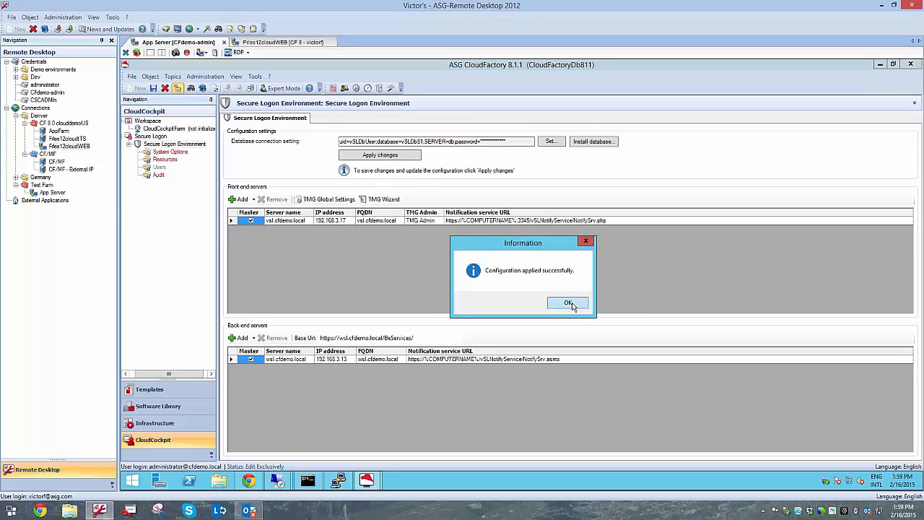
pyautogui.click(569, 304)
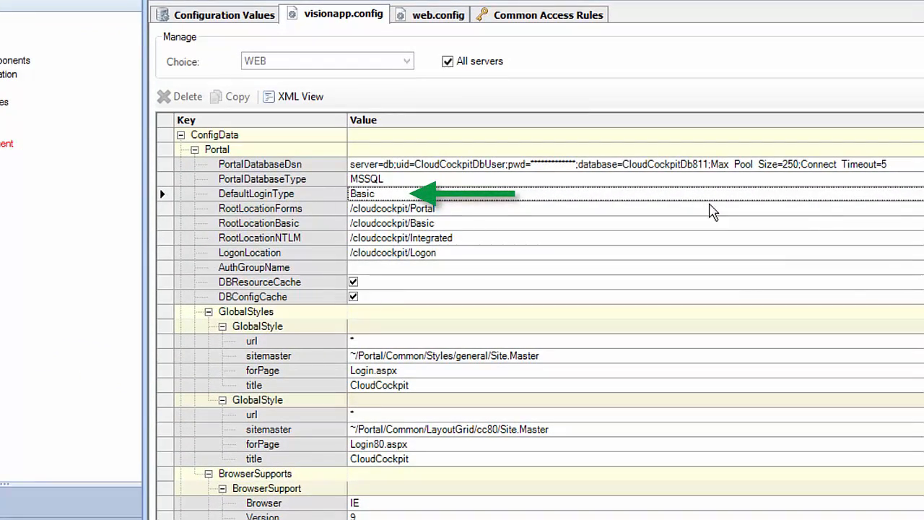
# Set the portal's DefaultLoginType to Forms in visionapp.config
pyautogui.click(712, 195)
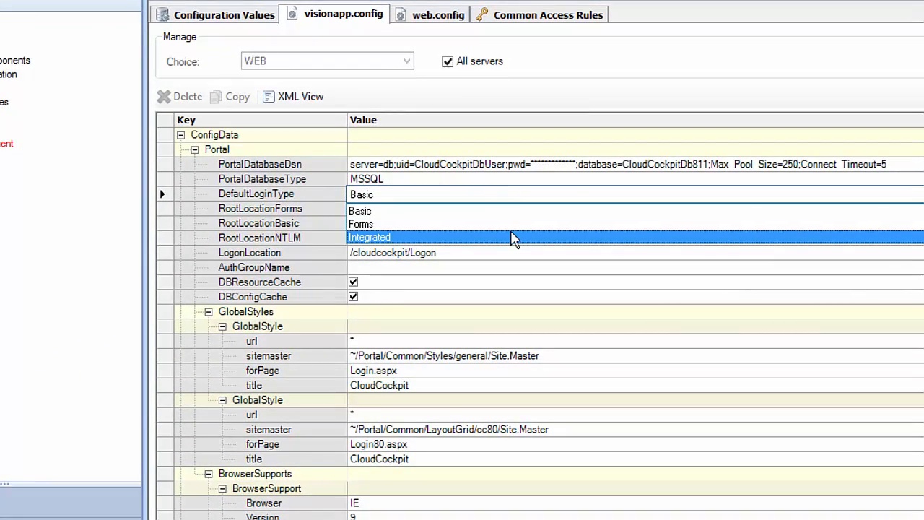
pyautogui.click(512, 224)
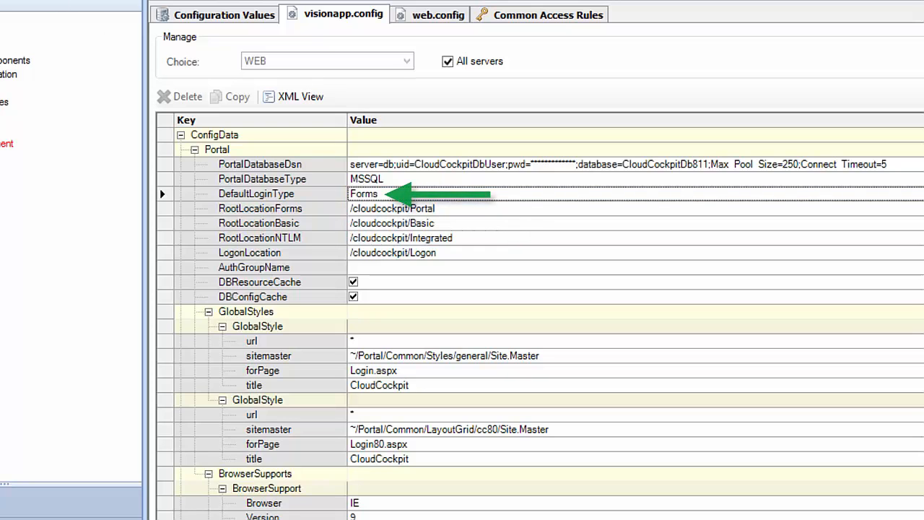
# Set the PortalLogoffUrl configuration value to logoff.aspx?redirect=/vSLDmzServices/vSLGui/Logoff.php&action=Logoff
pyautogui.click(233, 20)
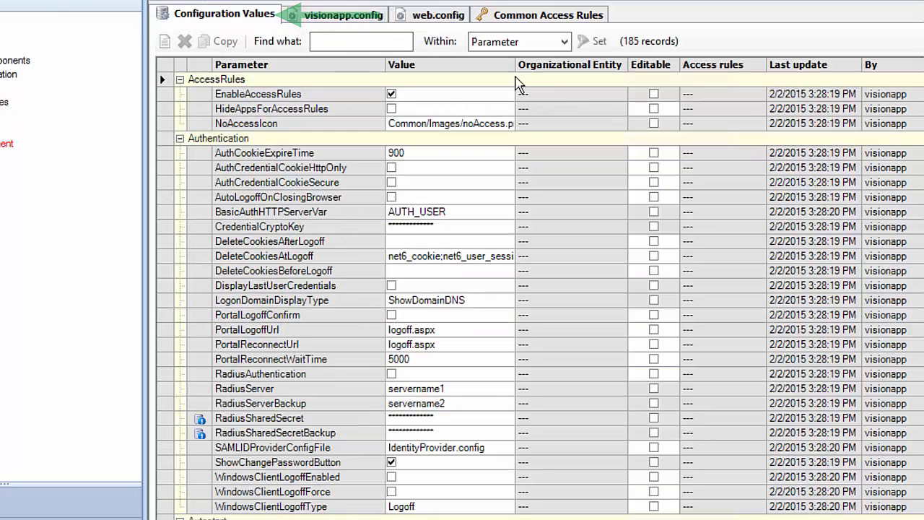
pyautogui.moveTo(516, 65); pyautogui.dragTo(726, 65)
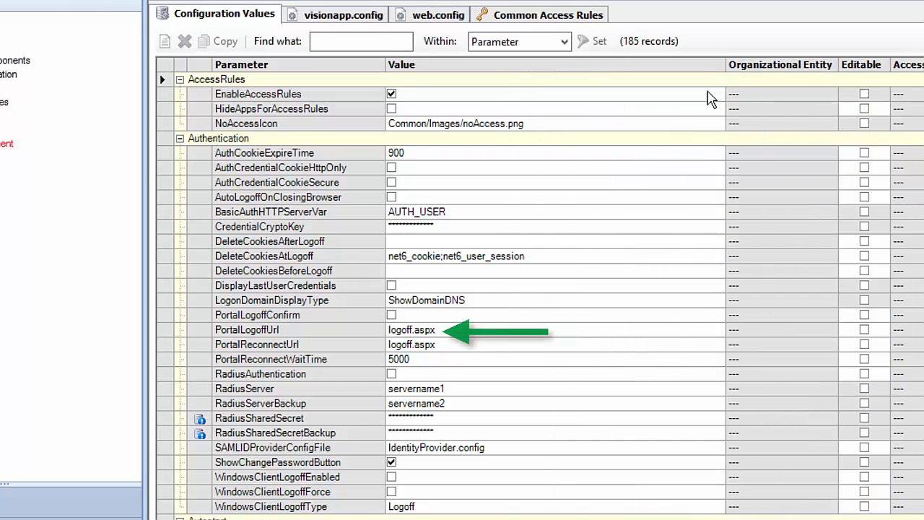
pyautogui.click(465, 330)
pyautogui.click(464, 330)
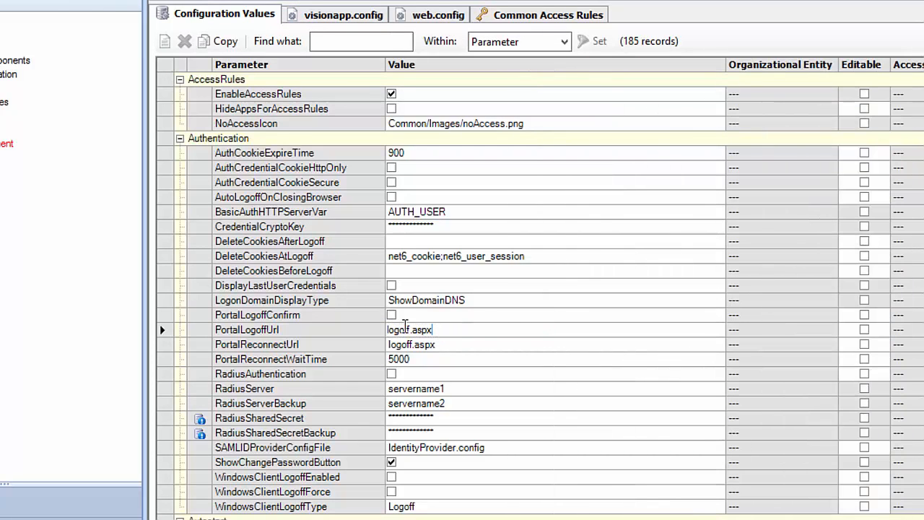
pyautogui.doubleClick(405, 326)
pyautogui.write('logoff.aspx?redirect=/vSLDmzServices/vSLGui/Logoff.php&action=Logoff')
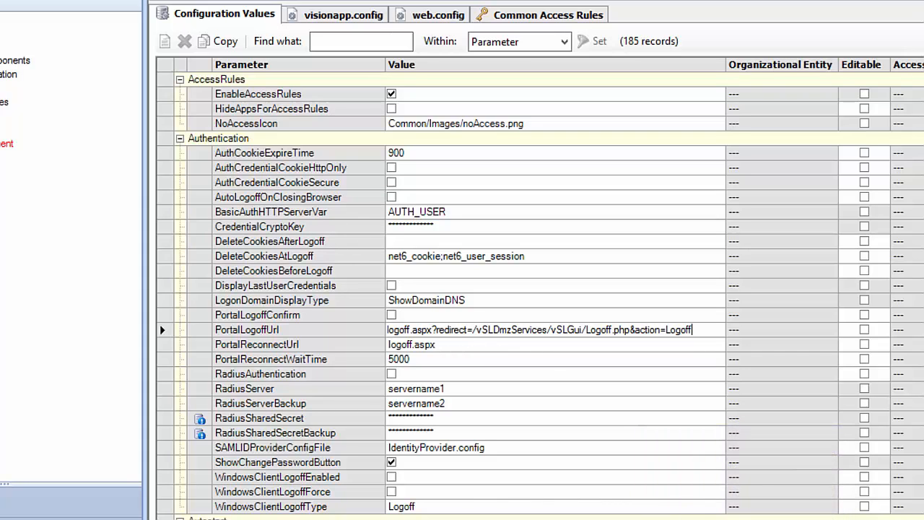
pyautogui.press('Return')
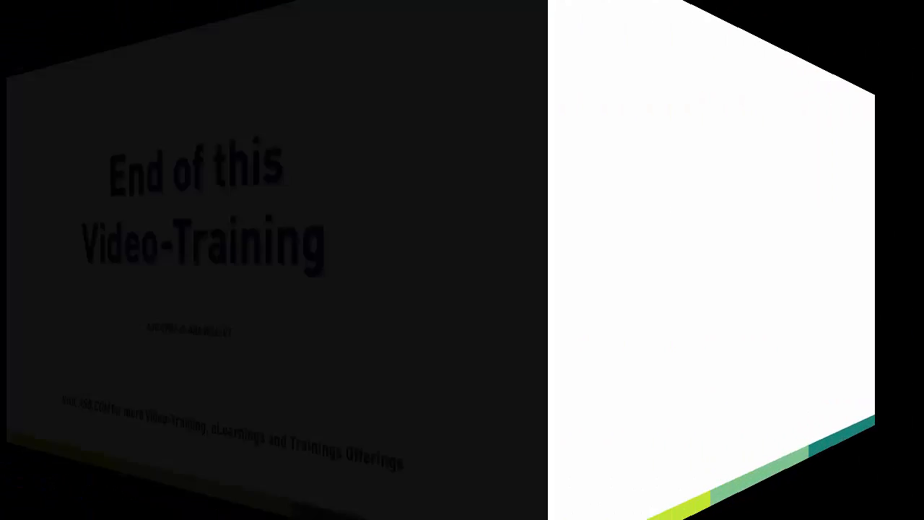